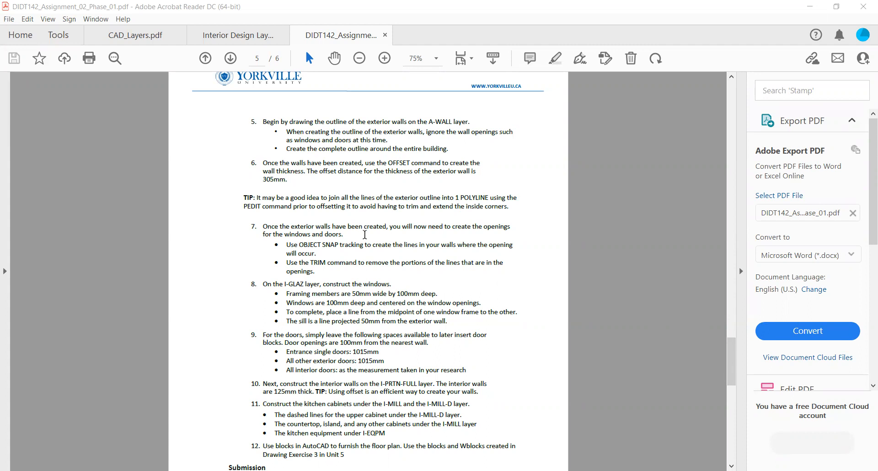
Review the wall, opening, window, door and cabinet instructions on page 5 of the assignment PDF, then return to its first page
{"action": "scroll", "coordinate": [444, 281], "scroll_direction": "up", "scroll_amount": 3}
{"action": "scroll", "coordinate": [450, 280], "scroll_direction": "down", "scroll_amount": 5}
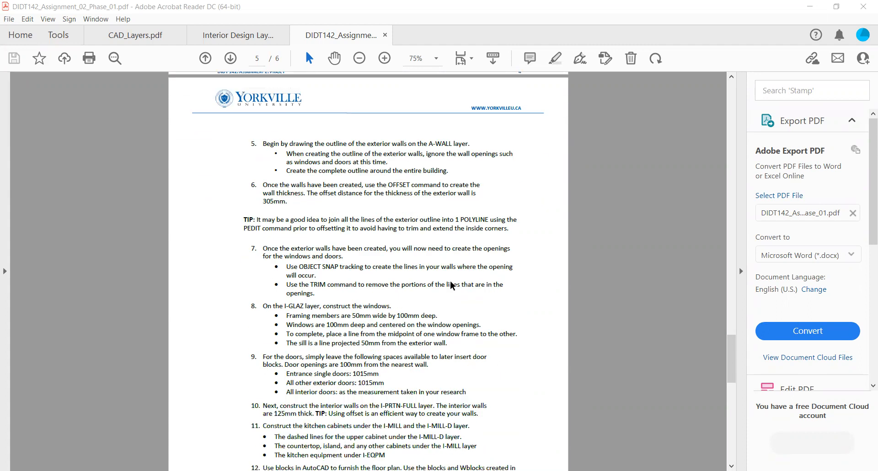
{"action": "scroll", "coordinate": [450, 240], "scroll_direction": "up", "scroll_amount": 2}
{"action": "scroll", "coordinate": [477, 274], "scroll_direction": "down", "scroll_amount": 4}
{"action": "scroll", "coordinate": [450, 265], "scroll_direction": "up", "scroll_amount": 4}
{"action": "scroll", "coordinate": [435, 259], "scroll_direction": "up", "scroll_amount": 2}
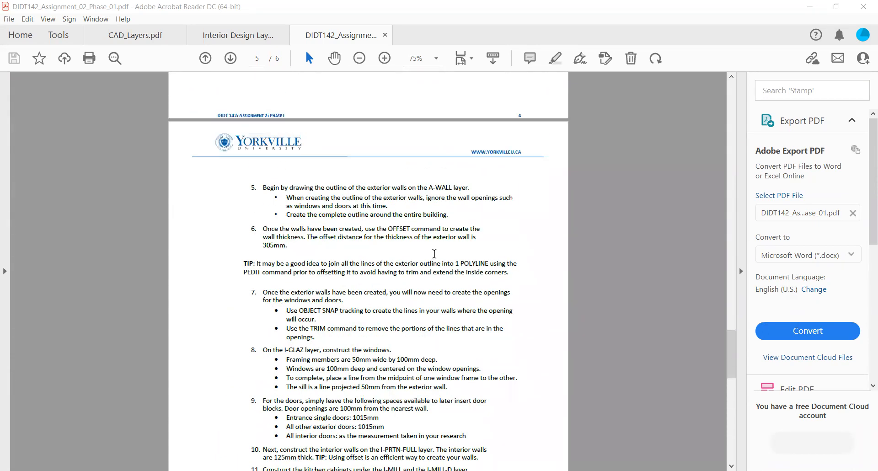
{"action": "scroll", "coordinate": [434, 253], "scroll_direction": "up", "scroll_amount": 4}
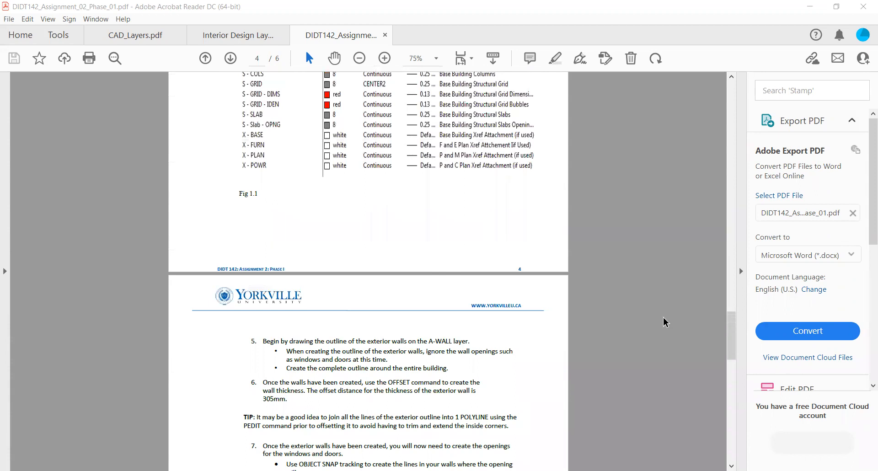
{"action": "left_click_drag", "start_coordinate": [732, 332], "coordinate": [734, 102]}
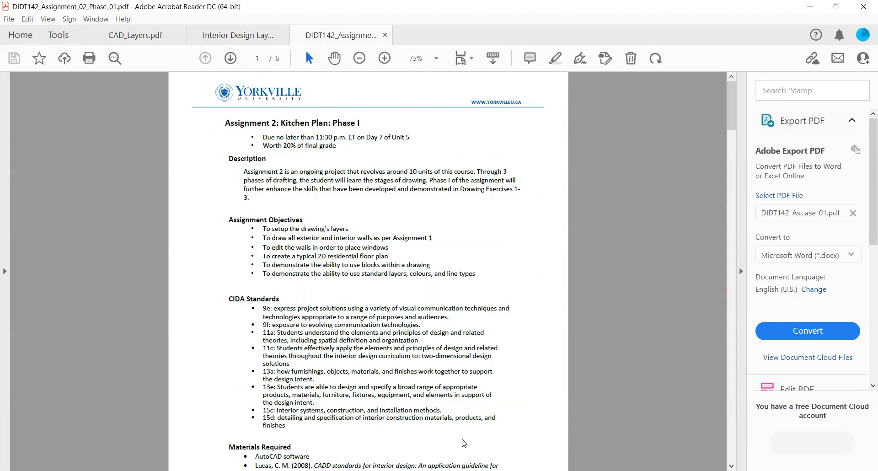
Switch to the Galley_Kitchen drawing in AutoCAD and move the command line below the kitchen plan
{"action": "key", "text": "alt+Tab"}
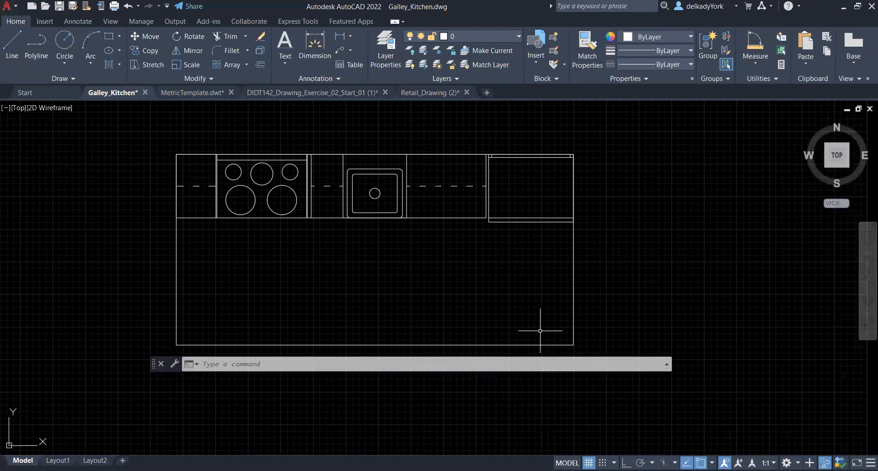
{"action": "left_click_drag", "start_coordinate": [154, 364], "coordinate": [134, 410]}
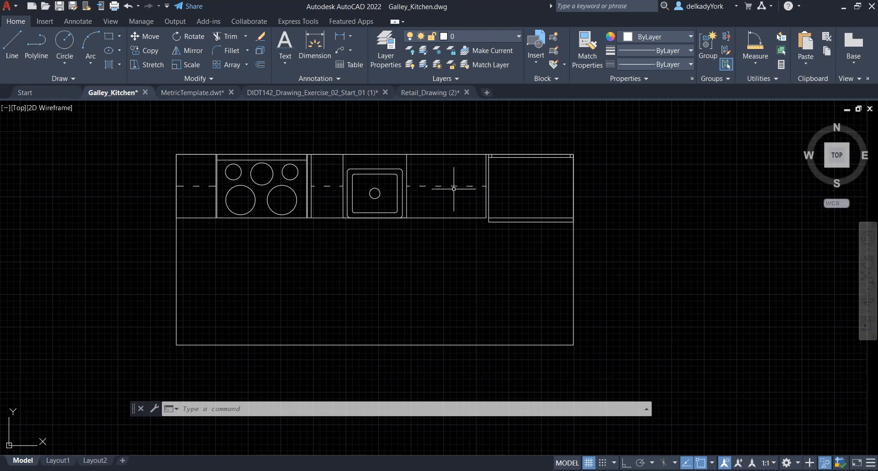
Erase the dashed upper-cabinet line between the sink and the refrigerator
{"action": "scroll", "coordinate": [463, 169], "scroll_direction": "up", "scroll_amount": 2}
{"action": "scroll", "coordinate": [463, 169], "scroll_direction": "up", "scroll_amount": 2}
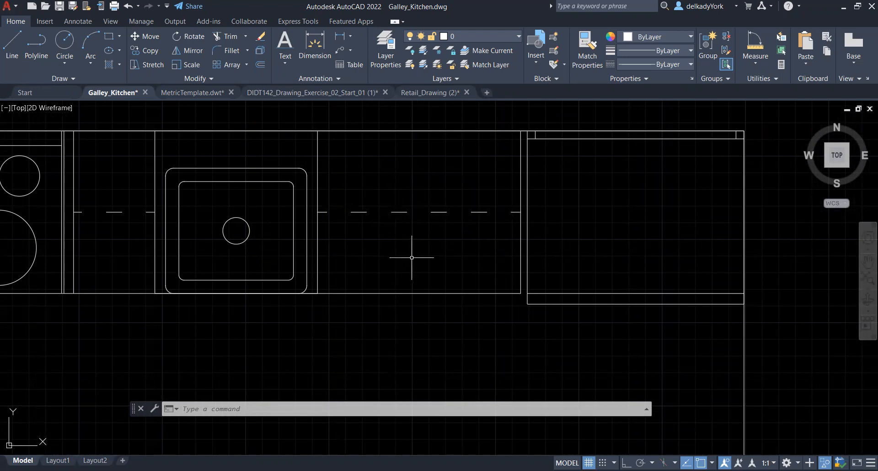
{"action": "scroll", "coordinate": [476, 225], "scroll_direction": "down", "scroll_amount": 2}
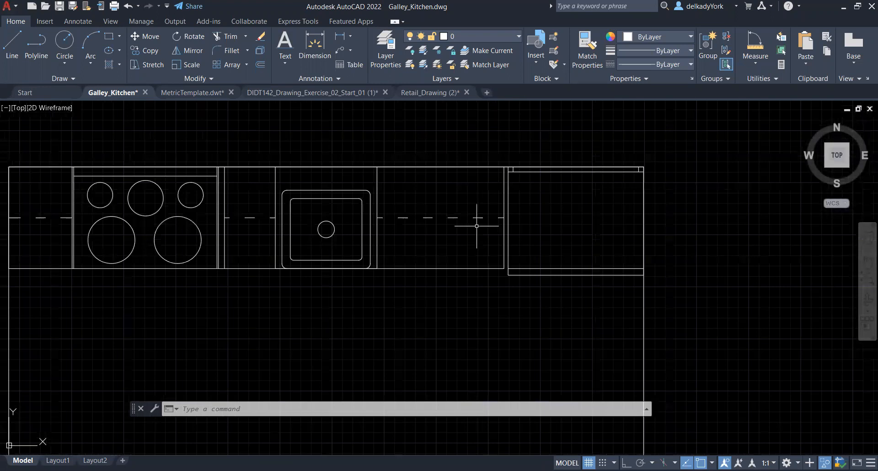
{"action": "left_click", "coordinate": [454, 217]}
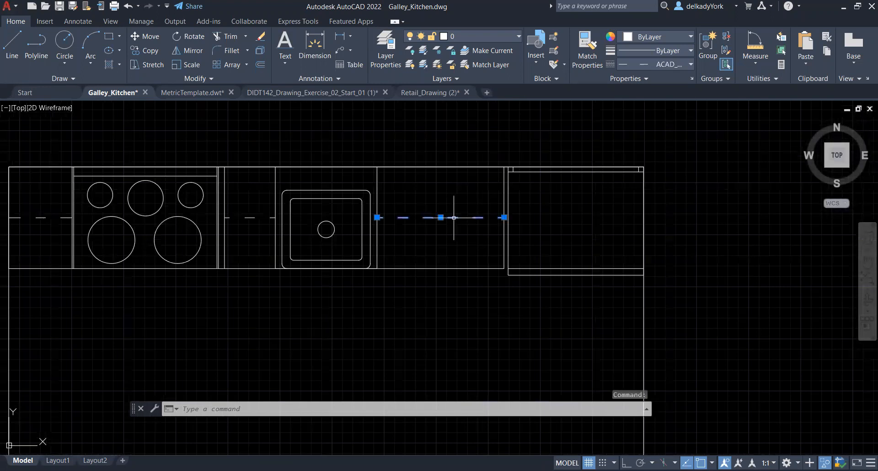
{"action": "key", "text": "Delete"}
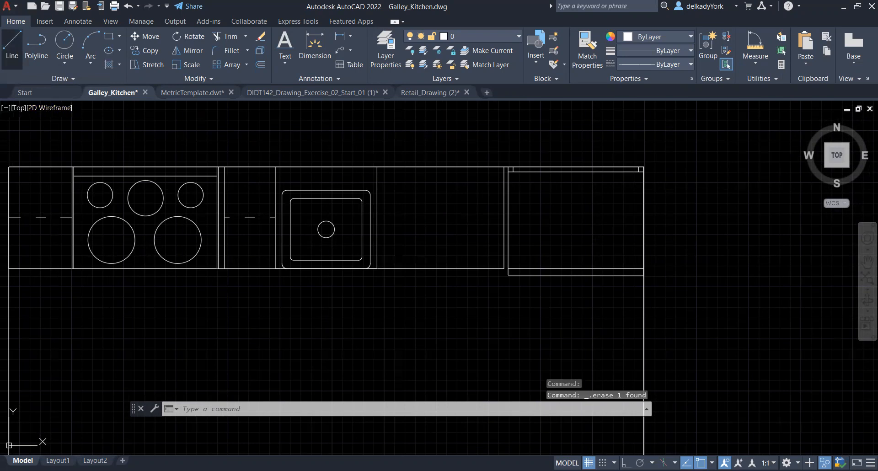
With Ortho on, draw a horizontal line between the midpoints of the cabinet's side edges, from the refrigerator side to the sink side
{"action": "left_click", "coordinate": [11, 46]}
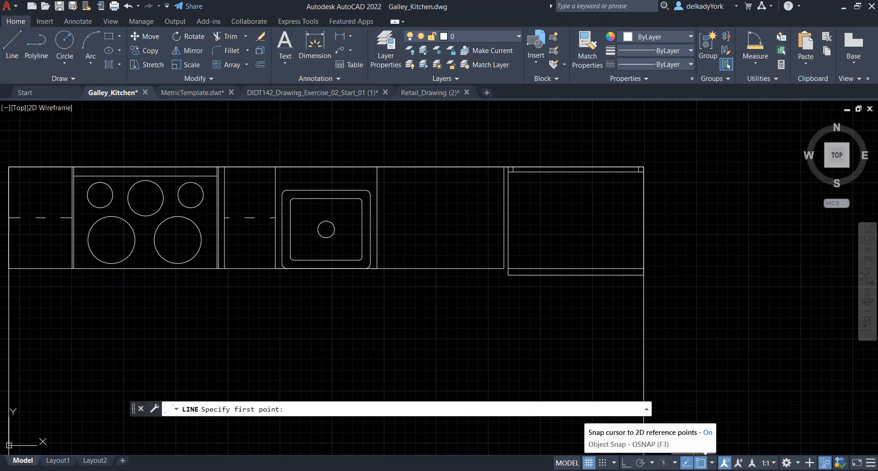
{"action": "key", "text": "F8"}
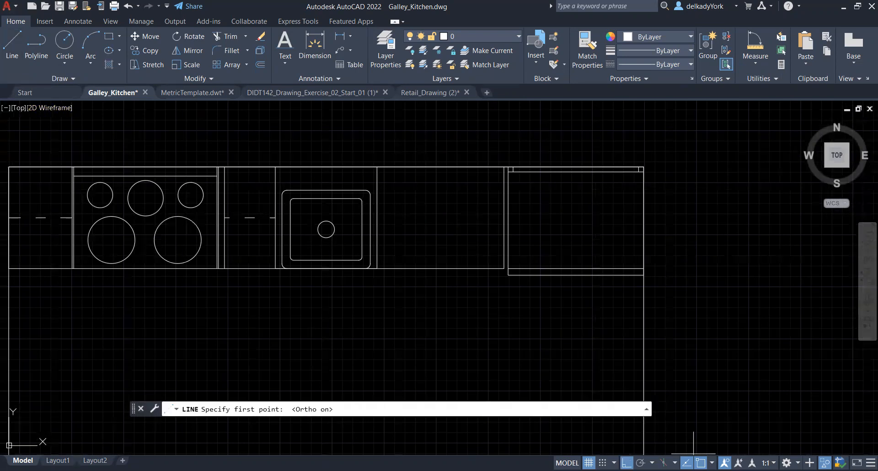
{"action": "left_click", "coordinate": [711, 462]}
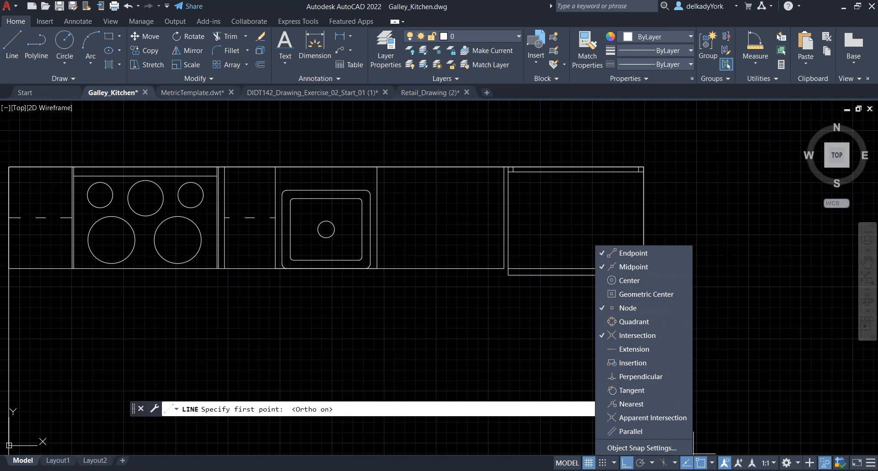
{"action": "left_click", "coordinate": [504, 218]}
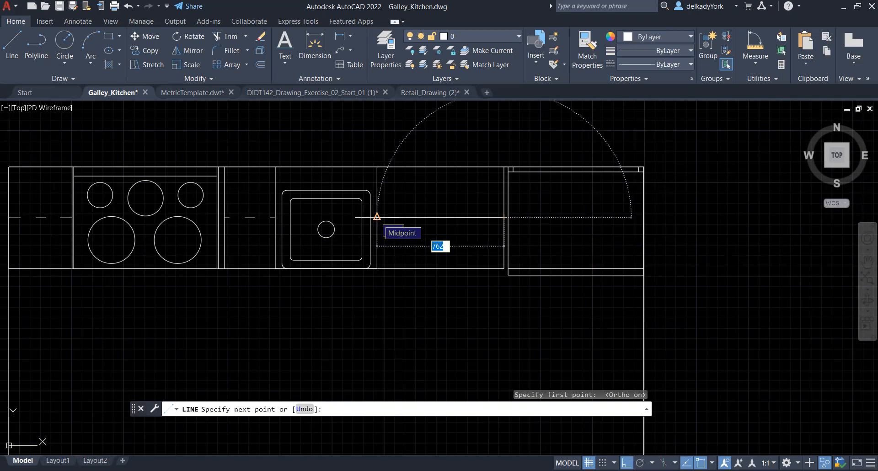
{"action": "left_click", "coordinate": [377, 217]}
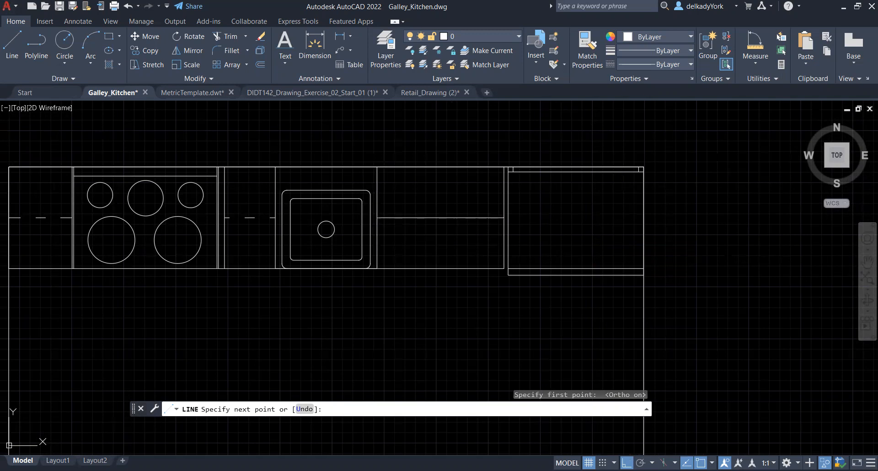
{"action": "right_click", "coordinate": [407, 235]}
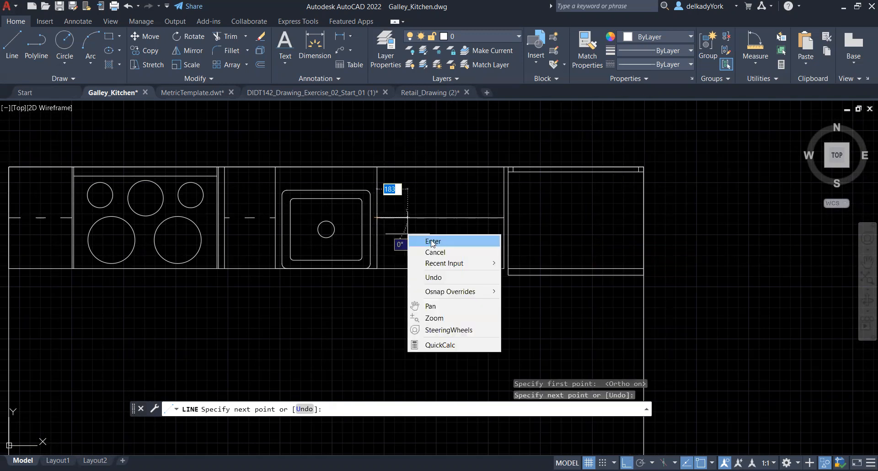
{"action": "left_click", "coordinate": [432, 241]}
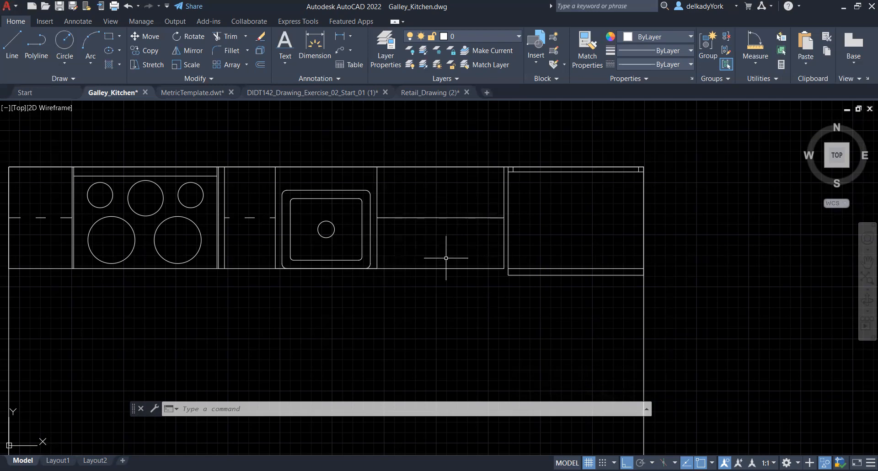
Reload the ACAD_ISO03W100 linetype from acad.lin in the Linetype Manager
{"action": "left_click", "coordinate": [440, 218]}
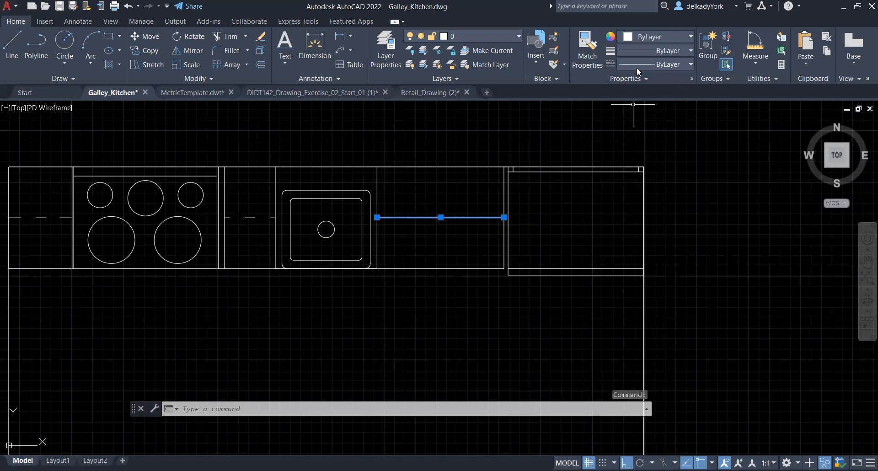
{"action": "left_click", "coordinate": [668, 64]}
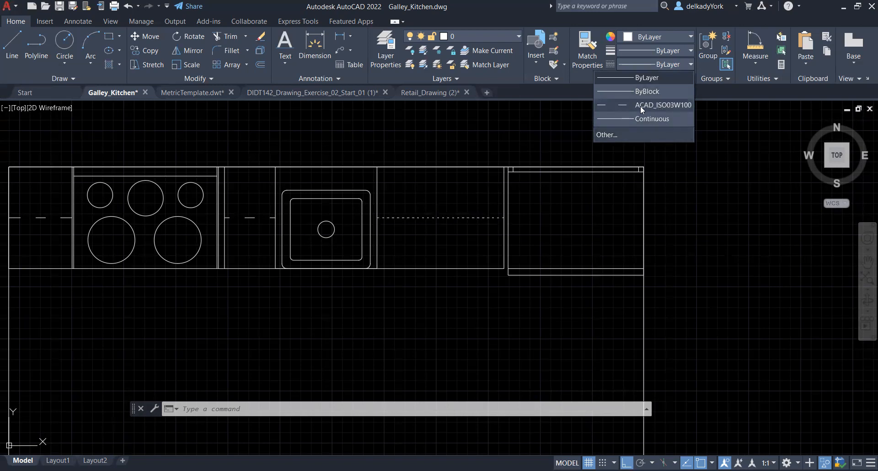
{"action": "left_click", "coordinate": [611, 136]}
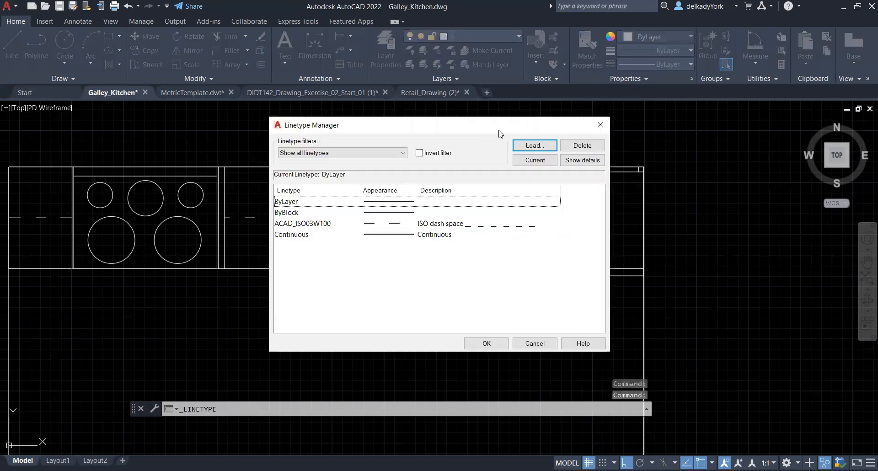
{"action": "left_click", "coordinate": [558, 138]}
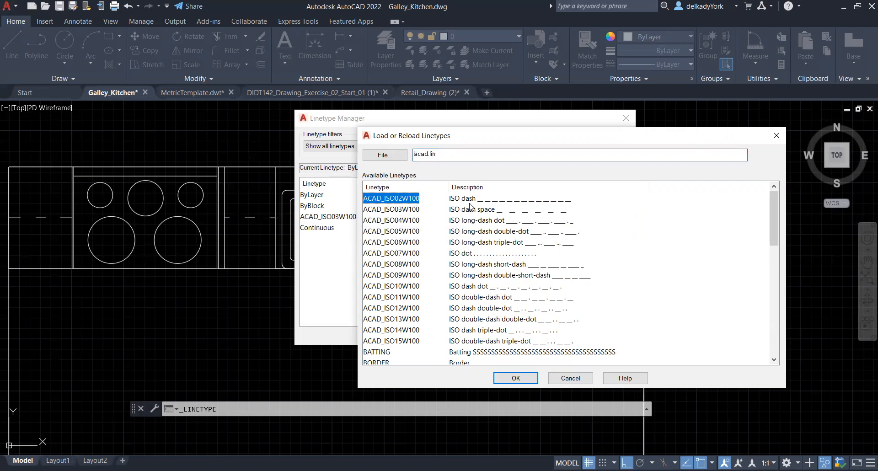
{"action": "left_click", "coordinate": [401, 211]}
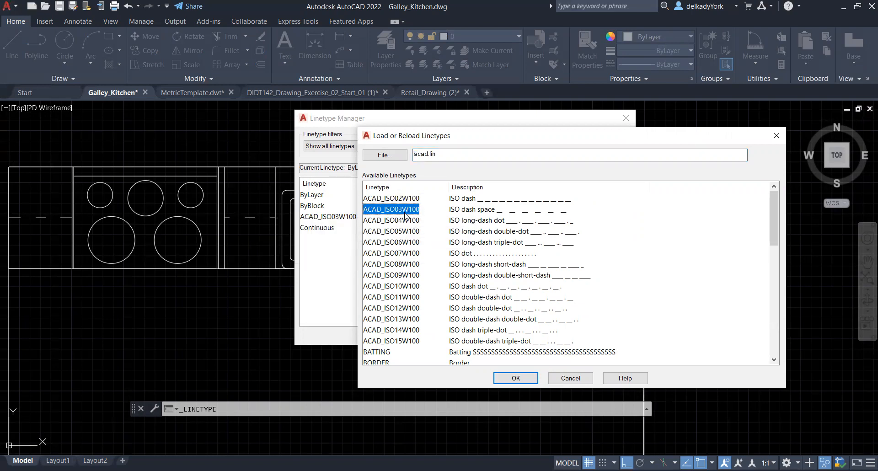
{"action": "left_click", "coordinate": [516, 378]}
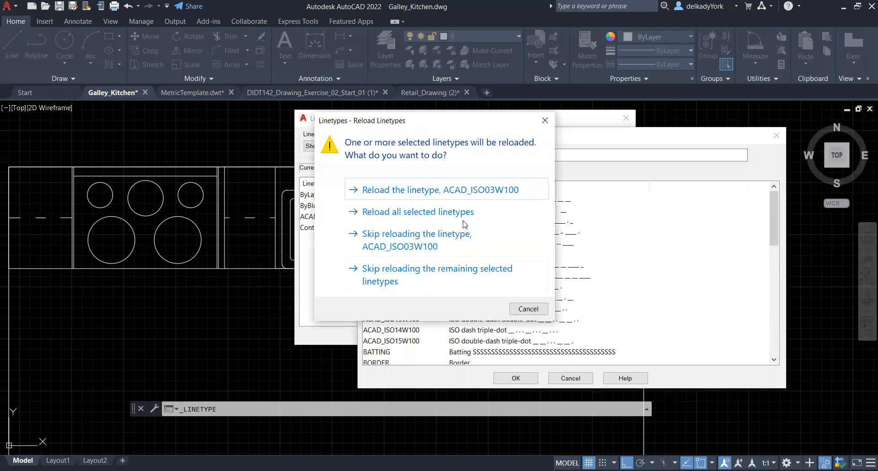
{"action": "left_click", "coordinate": [488, 190]}
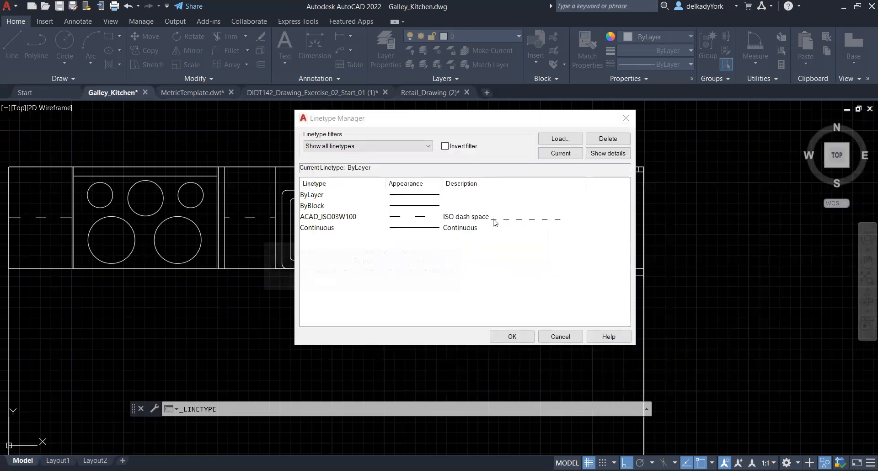
{"action": "left_click", "coordinate": [475, 220]}
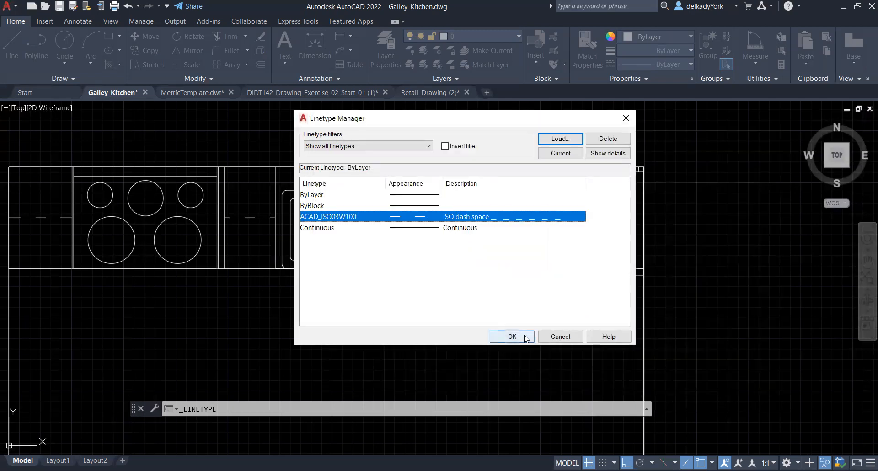
{"action": "left_click", "coordinate": [512, 337]}
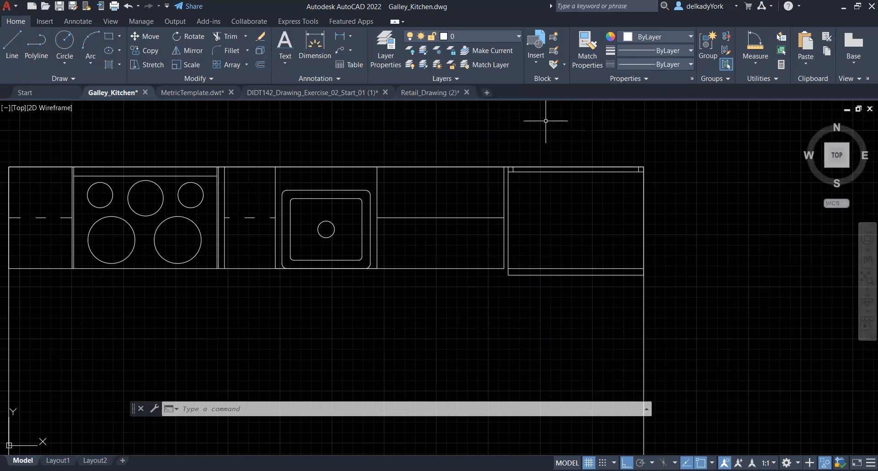
Assign the ACAD_ISO03W100 linetype to the horizontal line between the sink and the refrigerator
{"action": "left_click", "coordinate": [469, 217]}
{"action": "left_click", "coordinate": [668, 62]}
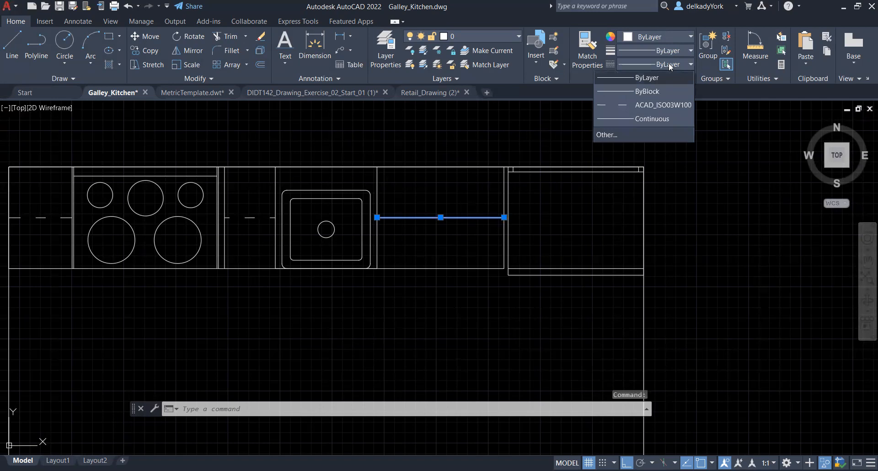
{"action": "left_click", "coordinate": [665, 105]}
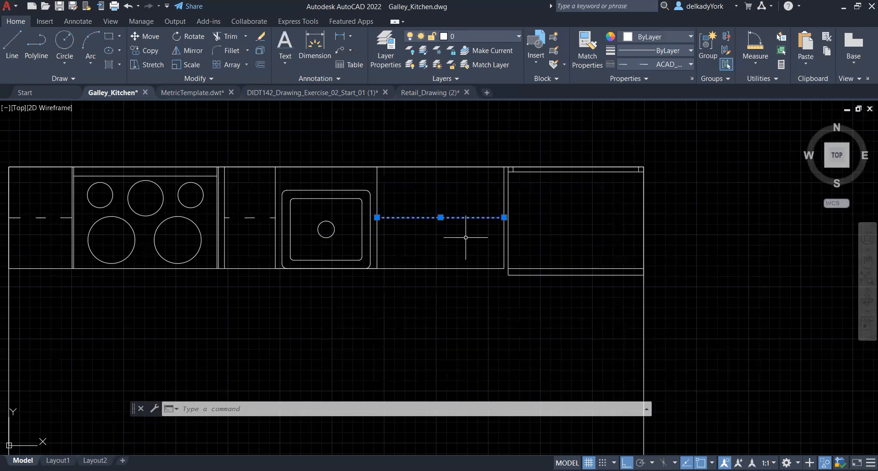
{"action": "key", "text": "Escape"}
Load the DASHED linetype from acad.lin in the Linetype Manager
{"action": "scroll", "coordinate": [494, 246], "scroll_direction": "down", "scroll_amount": 3}
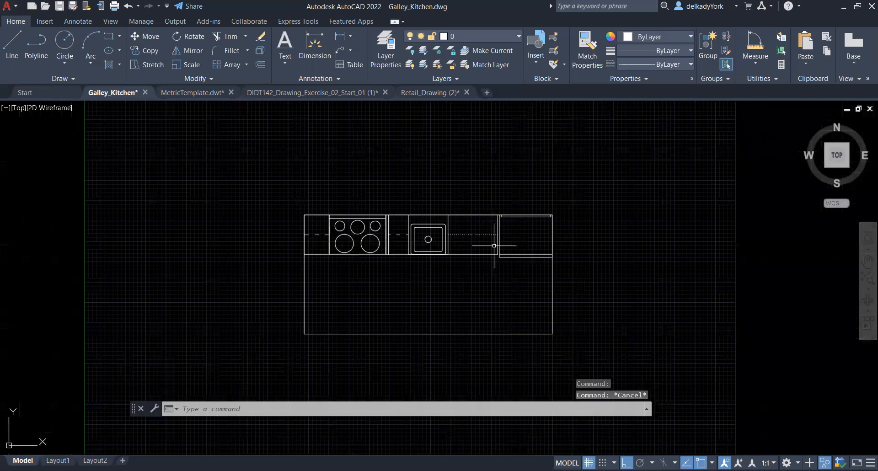
{"action": "scroll", "coordinate": [468, 275], "scroll_direction": "up", "scroll_amount": 4}
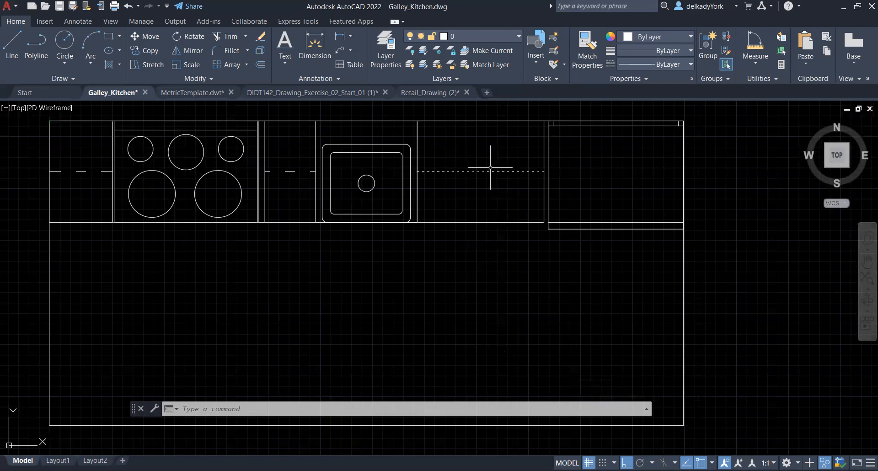
{"action": "left_click", "coordinate": [446, 171]}
{"action": "left_click", "coordinate": [646, 63]}
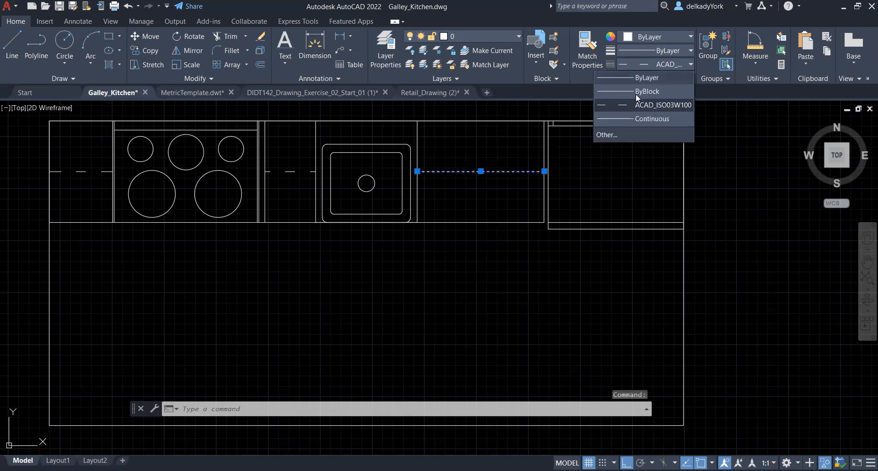
{"action": "left_click", "coordinate": [624, 135]}
{"action": "left_click", "coordinate": [562, 141]}
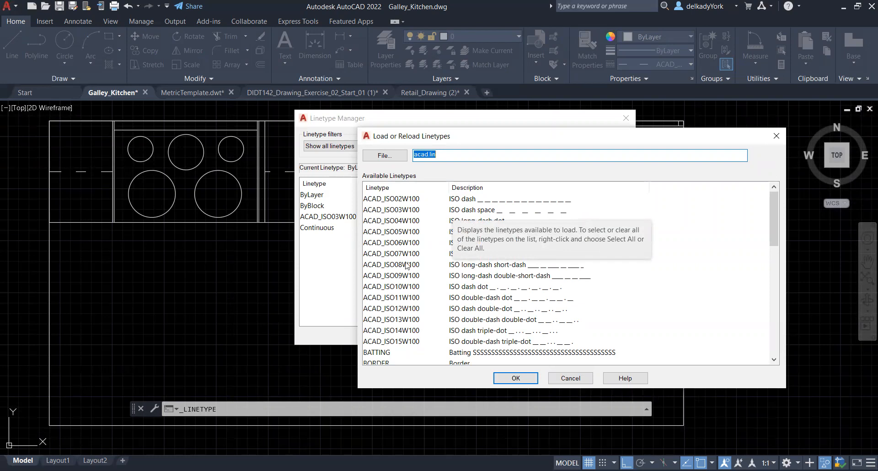
{"action": "left_click_drag", "start_coordinate": [774, 214], "coordinate": [774, 239]}
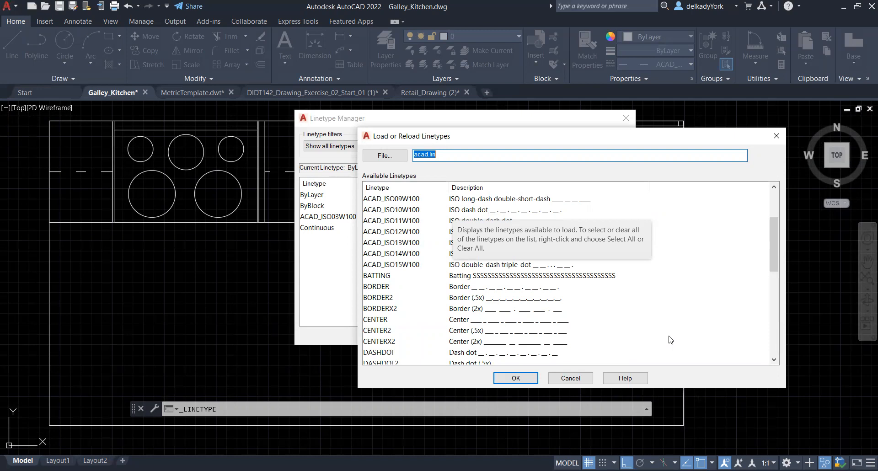
{"action": "scroll", "coordinate": [670, 339], "scroll_direction": "down", "scroll_amount": 2}
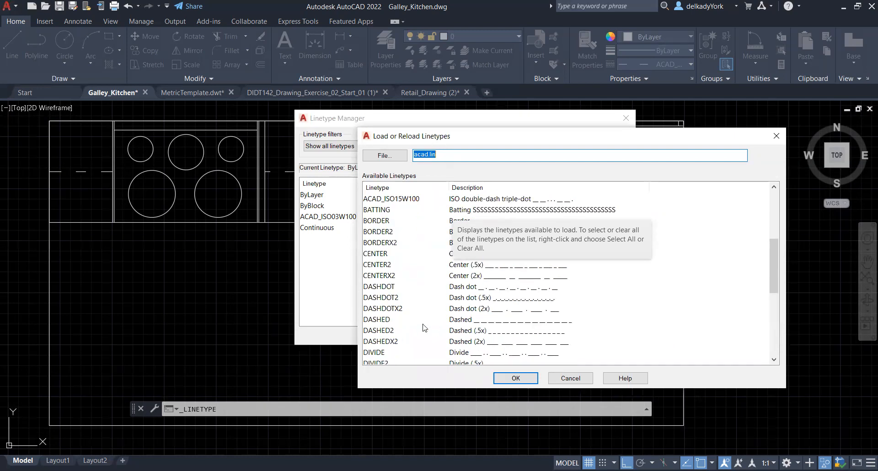
{"action": "left_click", "coordinate": [381, 320]}
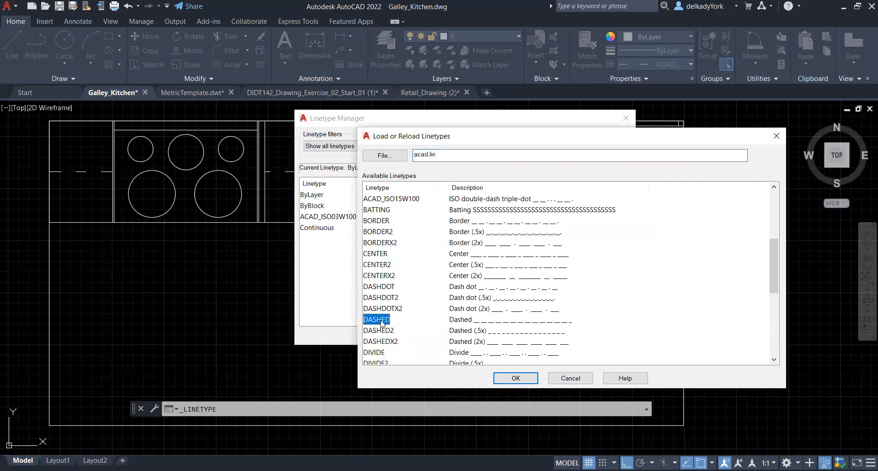
{"action": "left_click", "coordinate": [515, 379]}
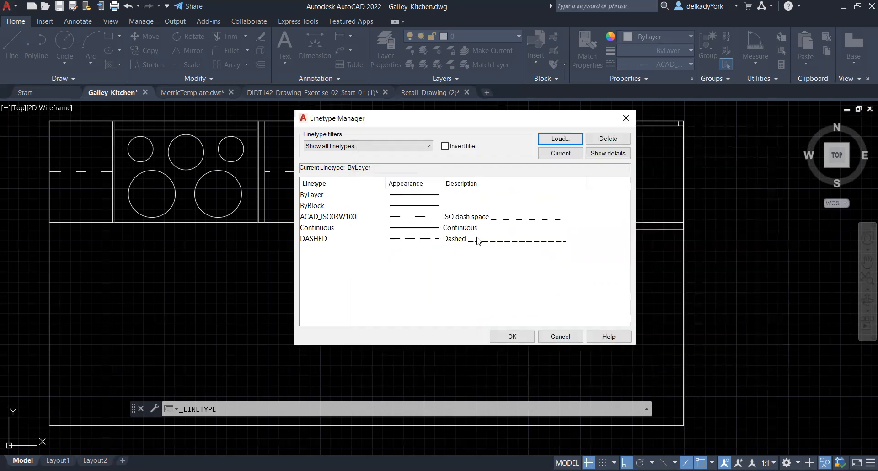
{"action": "left_click", "coordinate": [466, 241]}
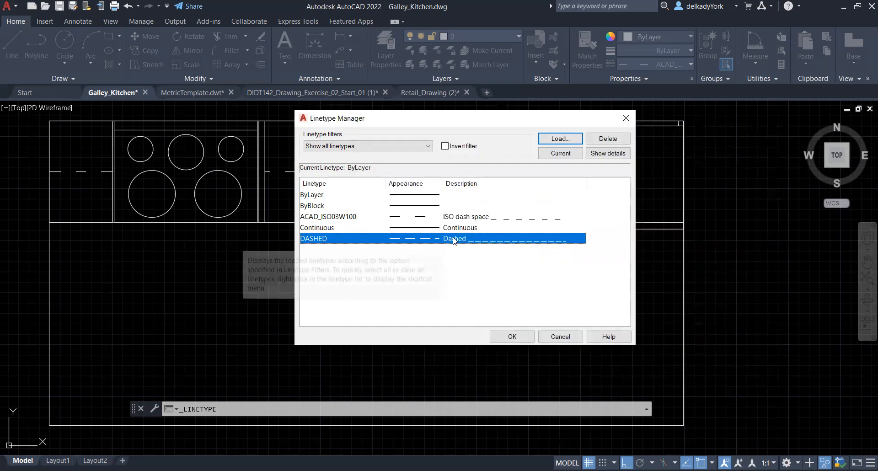
{"action": "left_click", "coordinate": [514, 337]}
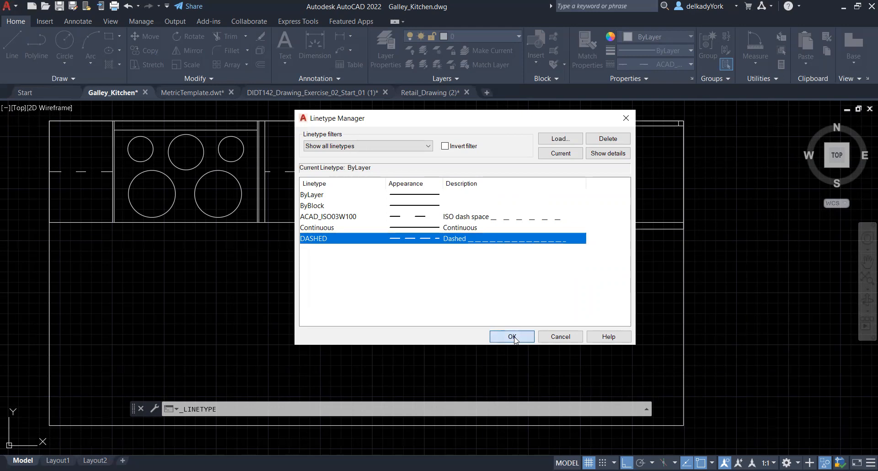
Assign the DASHED linetype to the horizontal upper-cabinet line between the sink and the refrigerator
{"action": "left_click", "coordinate": [507, 171]}
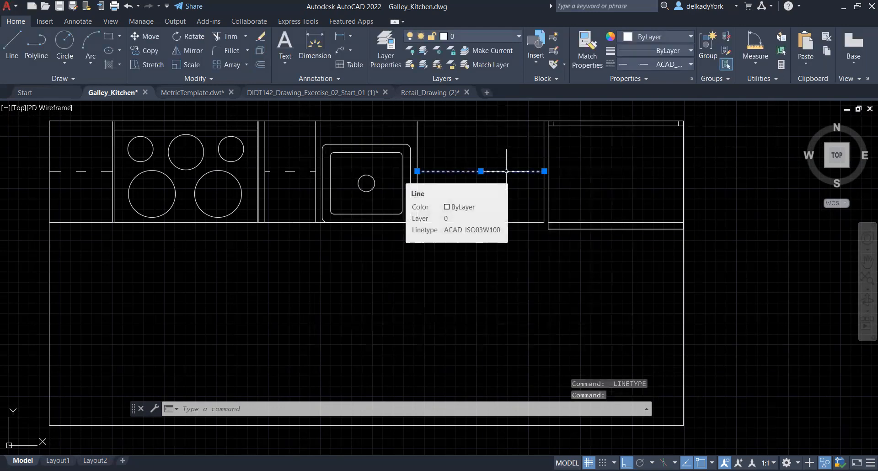
{"action": "left_click", "coordinate": [656, 64]}
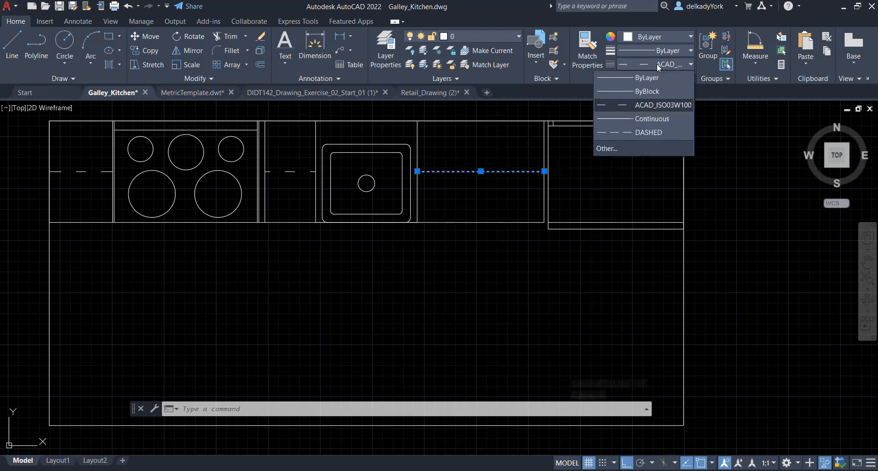
{"action": "left_click", "coordinate": [649, 133]}
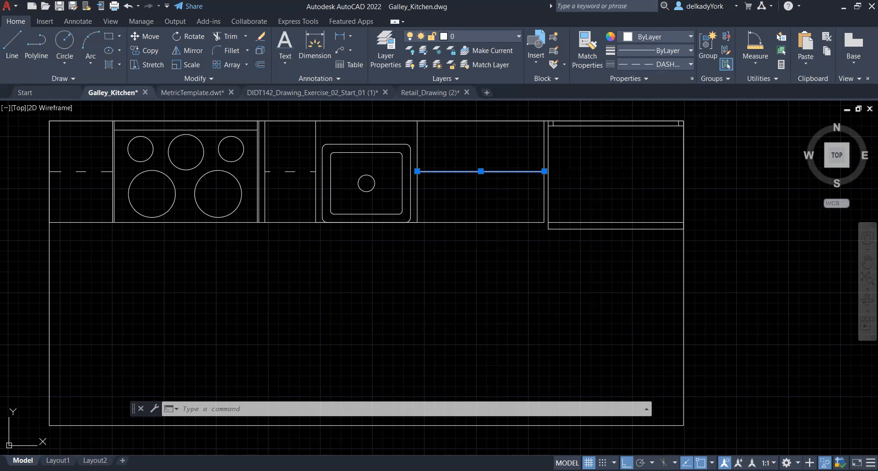
{"action": "key", "text": "Escape"}
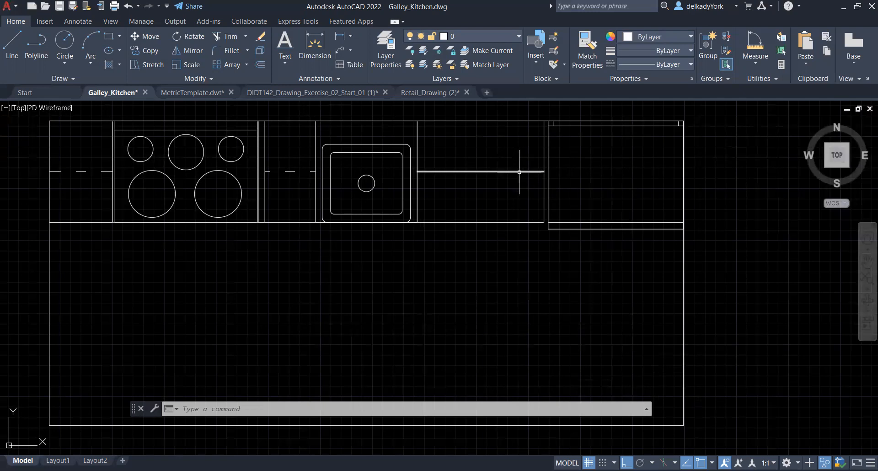
Switch the upper-cabinet line between the sink and the refrigerator back to the ACAD_ISO03W100 linetype
{"action": "left_click", "coordinate": [528, 170]}
{"action": "left_click", "coordinate": [672, 59]}
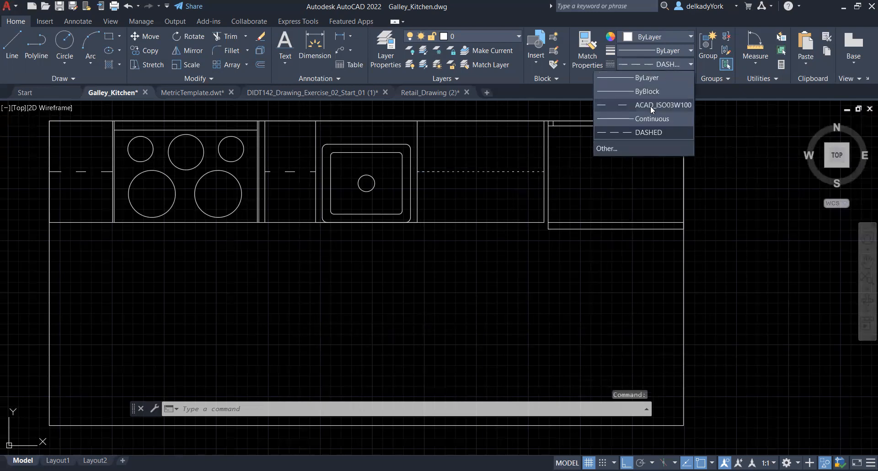
{"action": "left_click", "coordinate": [680, 105]}
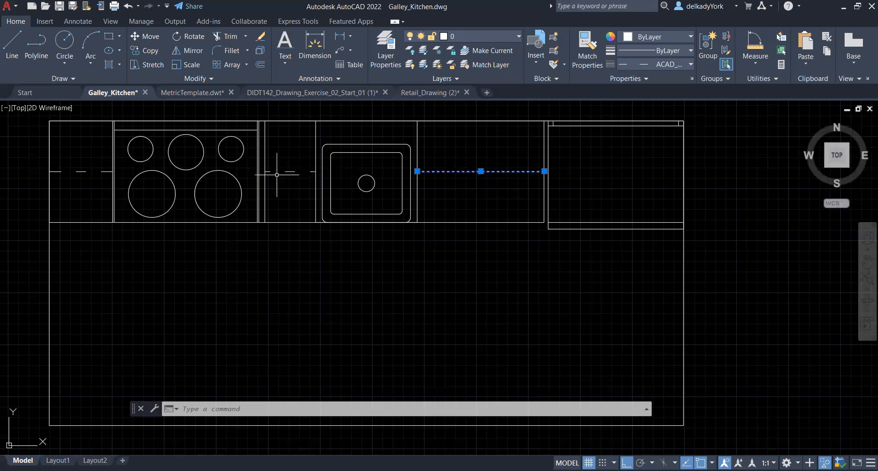
Set the linetype scale of the line between the sink and the refrigerator to 5 in its properties
{"action": "right_click", "coordinate": [500, 174]}
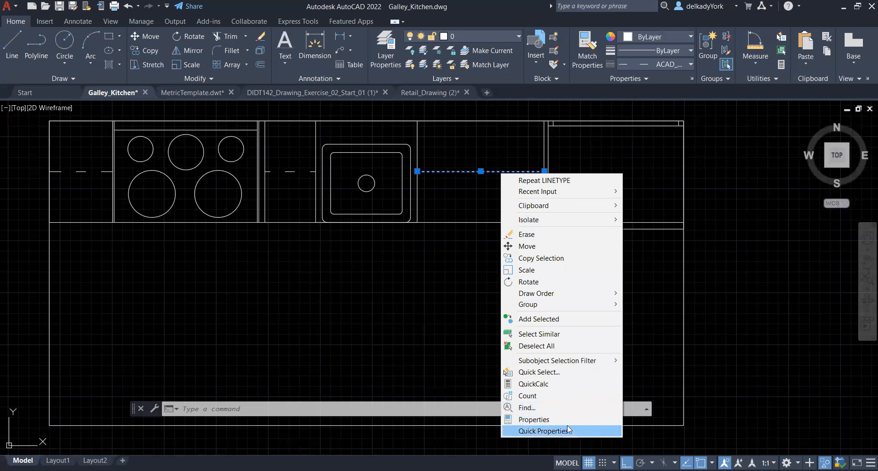
{"action": "left_click", "coordinate": [539, 421]}
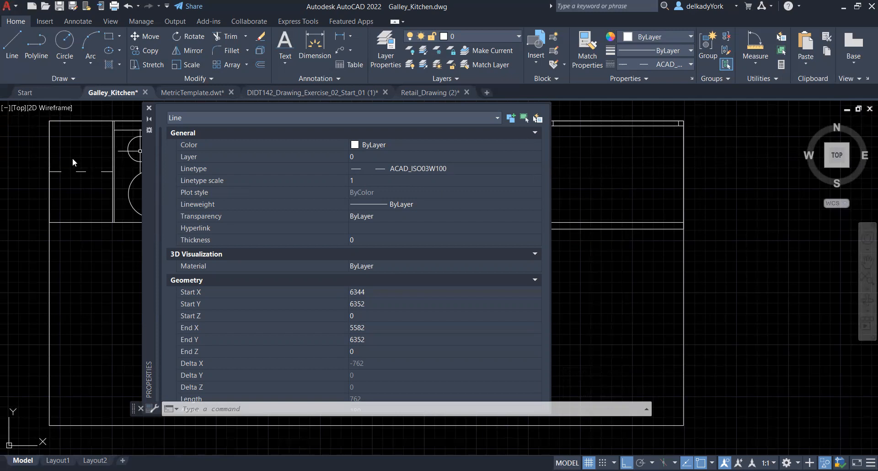
{"action": "left_click_drag", "start_coordinate": [151, 180], "coordinate": [69, 159]}
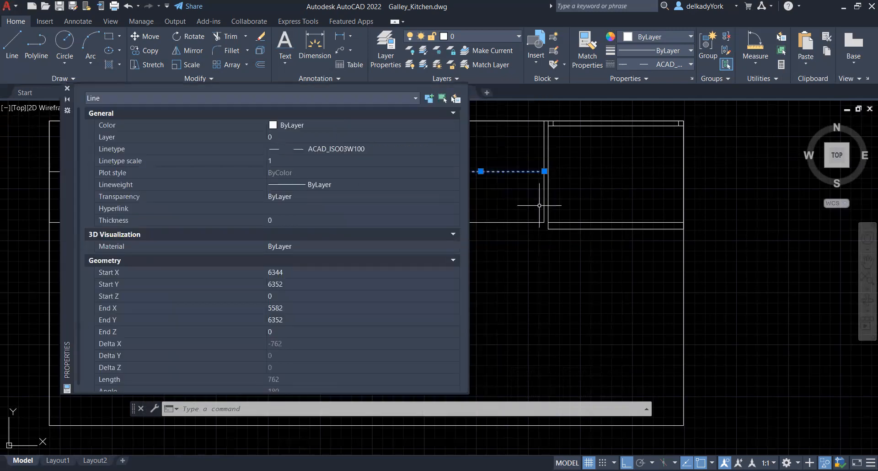
{"action": "left_click", "coordinate": [271, 160]}
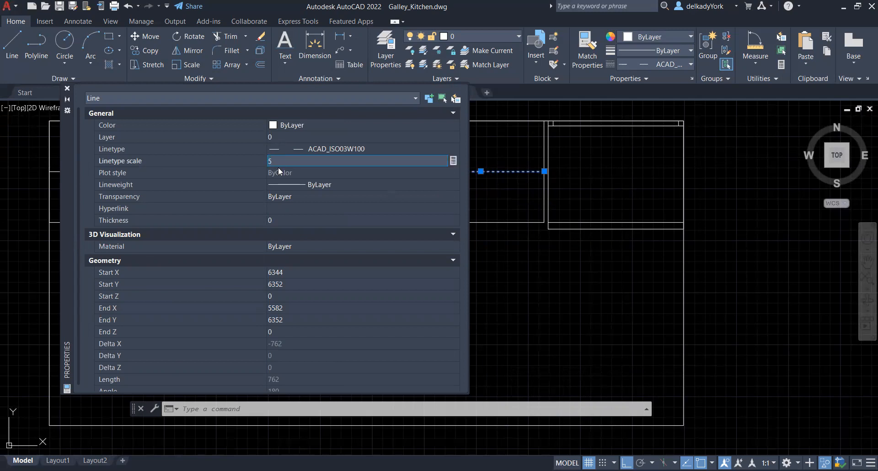
{"action": "key", "text": "Return"}
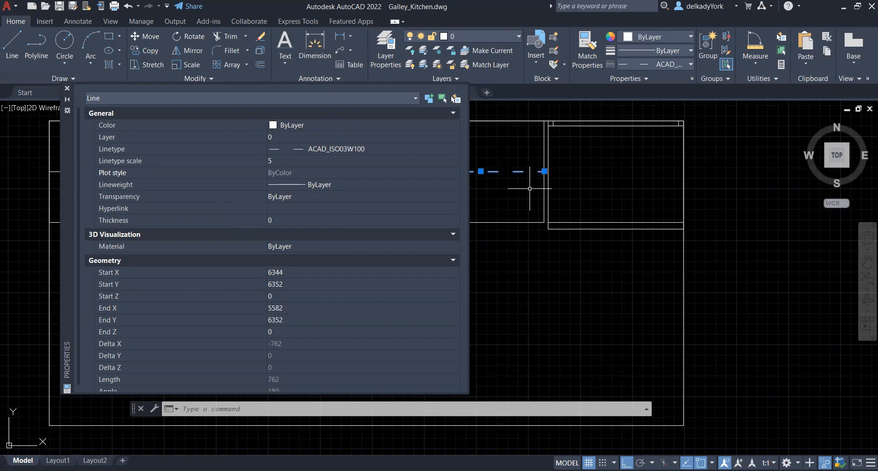
{"action": "left_click", "coordinate": [67, 89]}
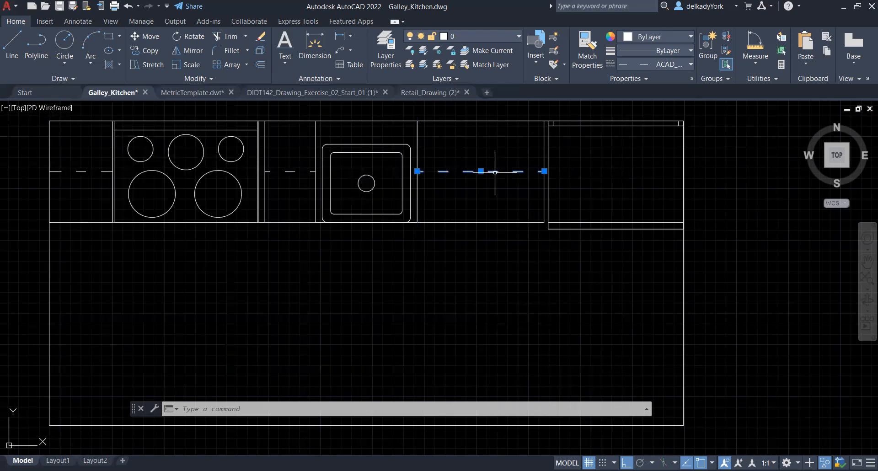
Review the linetype scale in the properties of the line between the sink and the refrigerator
{"action": "right_click", "coordinate": [495, 172]}
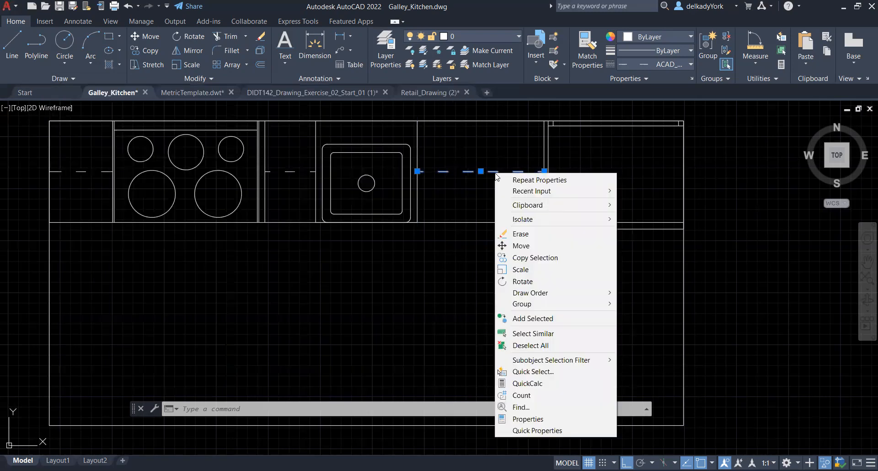
{"action": "left_click", "coordinate": [525, 420]}
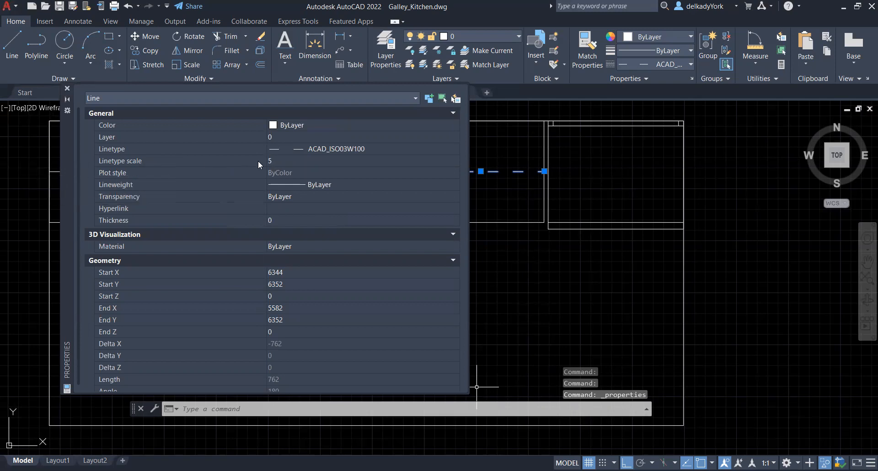
{"action": "left_click", "coordinate": [67, 89]}
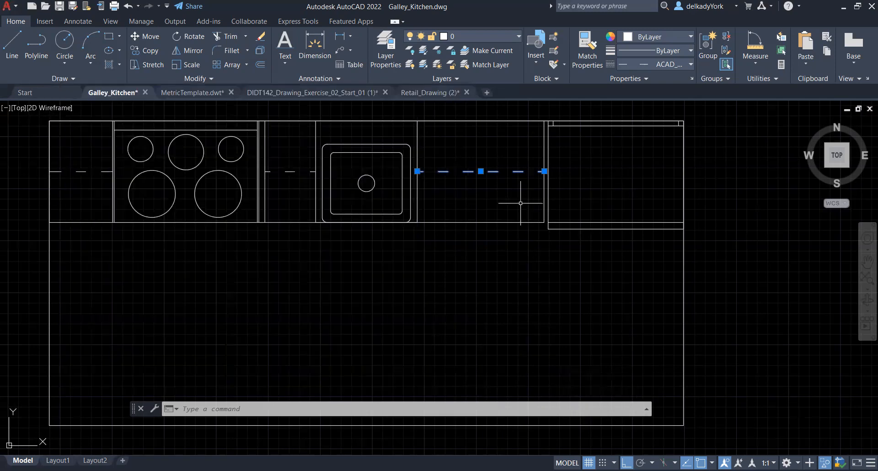
{"action": "key", "text": "Escape"}
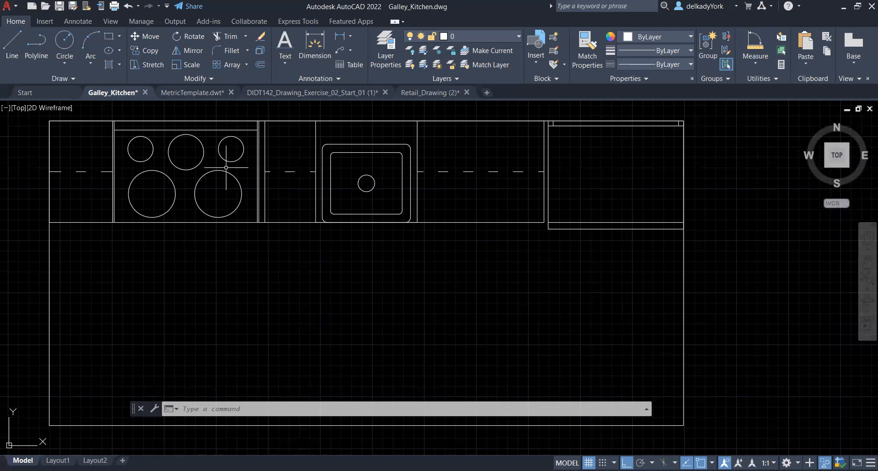
Examine the dashed upper-cabinet lines and adjoining cabinets along the counter, from the stove past the sink to the refrigerator
{"action": "scroll", "coordinate": [35, 126], "scroll_direction": "up", "scroll_amount": 6}
{"action": "scroll", "coordinate": [254, 147], "scroll_direction": "down", "scroll_amount": 3}
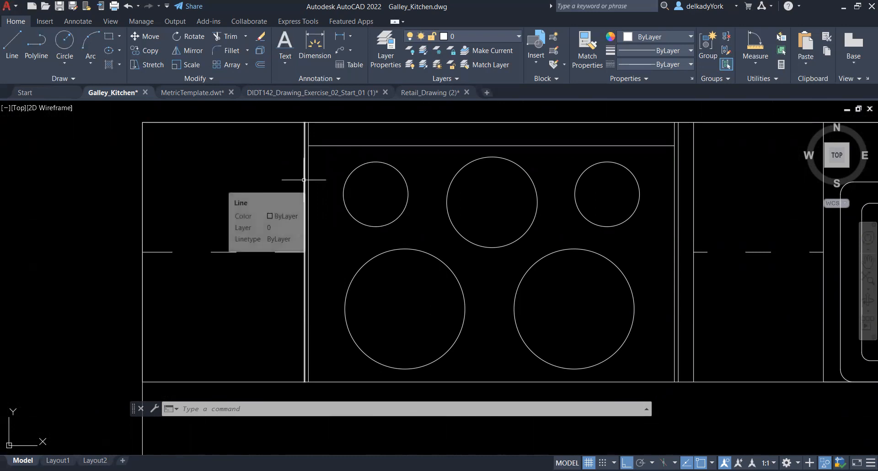
{"action": "scroll", "coordinate": [177, 175], "scroll_direction": "down", "scroll_amount": 1}
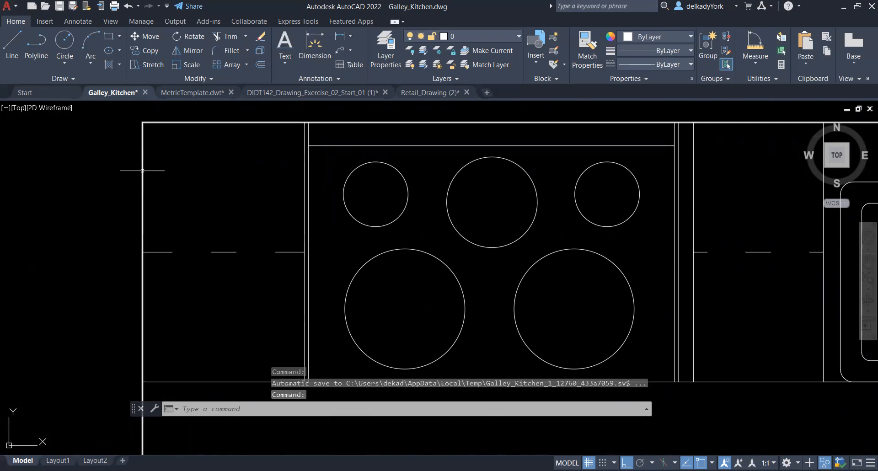
{"action": "scroll", "coordinate": [122, 179], "scroll_direction": "down", "scroll_amount": 2}
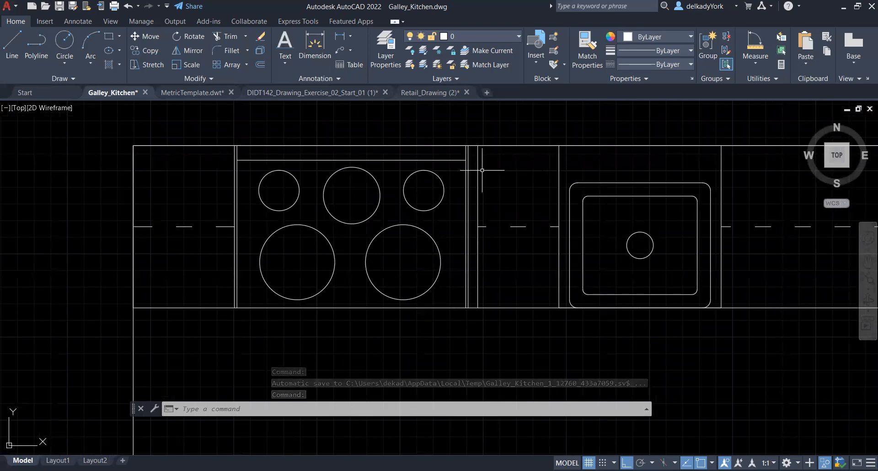
{"action": "scroll", "coordinate": [322, 187], "scroll_direction": "down", "scroll_amount": 2}
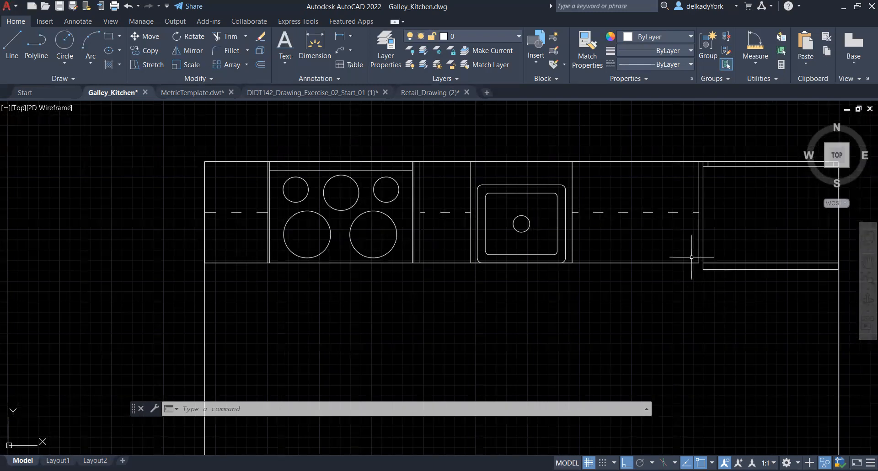
{"action": "scroll", "coordinate": [320, 305], "scroll_direction": "down", "scroll_amount": 2}
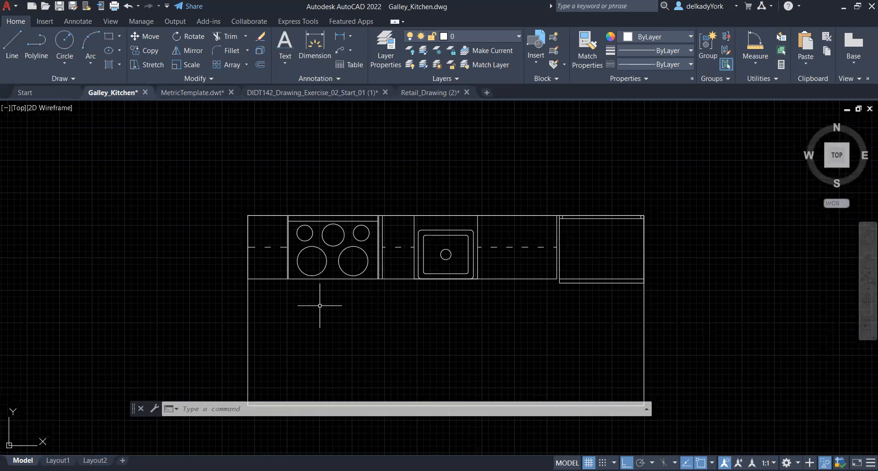
{"action": "scroll", "coordinate": [526, 288], "scroll_direction": "up", "scroll_amount": 2}
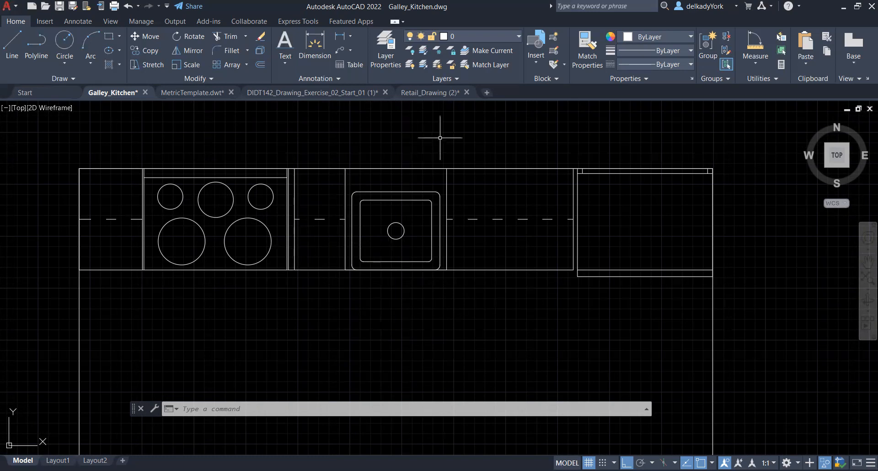
{"action": "scroll", "coordinate": [453, 132], "scroll_direction": "down", "scroll_amount": 2}
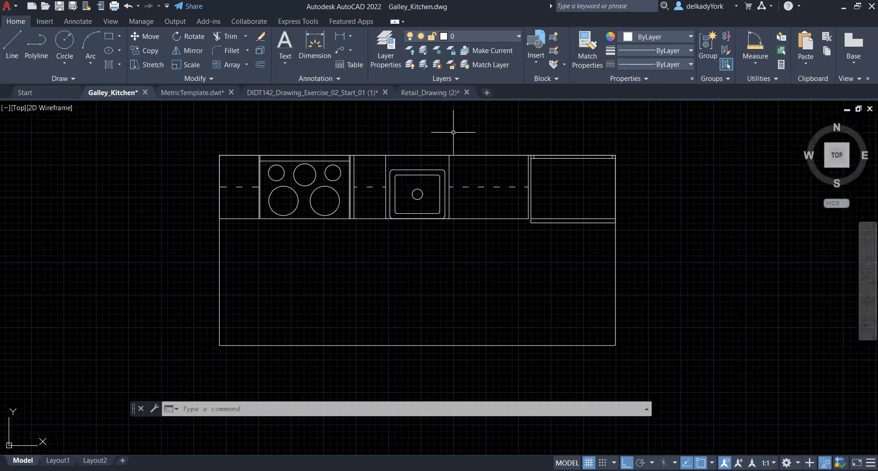
{"action": "scroll", "coordinate": [475, 172], "scroll_direction": "up", "scroll_amount": 2}
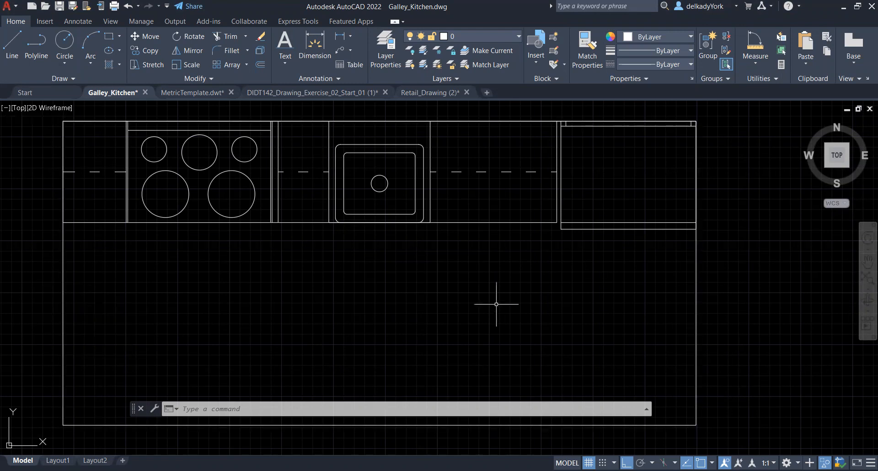
{"action": "scroll", "coordinate": [758, 133], "scroll_direction": "up", "scroll_amount": 1}
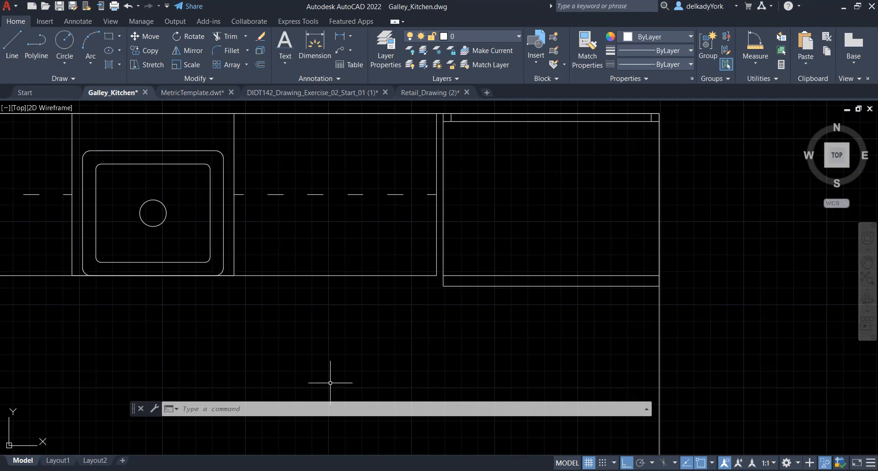
{"action": "scroll", "coordinate": [456, 336], "scroll_direction": "down", "scroll_amount": 2}
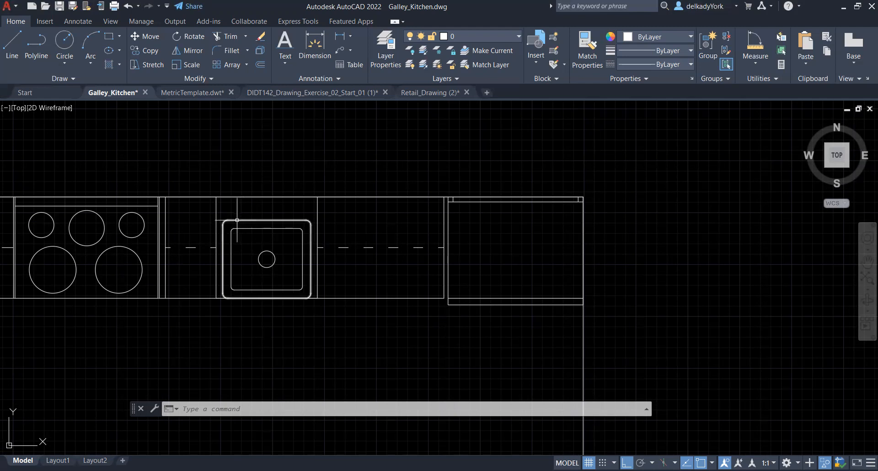
{"action": "scroll", "coordinate": [217, 264], "scroll_direction": "up", "scroll_amount": 2}
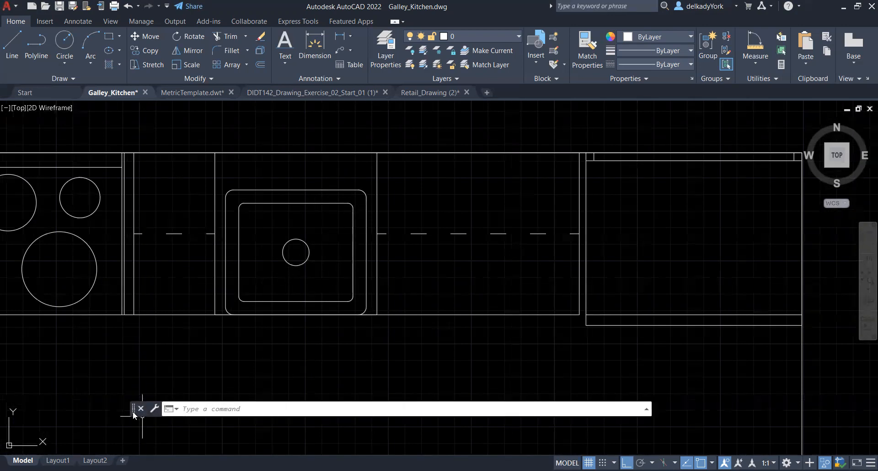
{"action": "left_click_drag", "start_coordinate": [133, 408], "coordinate": [134, 381]}
{"action": "left_click", "coordinate": [216, 380]}
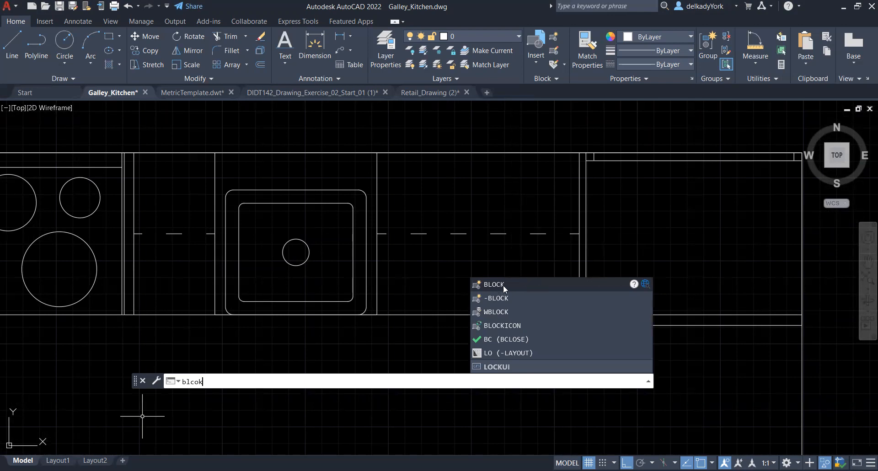
{"action": "key", "text": "Escape"}
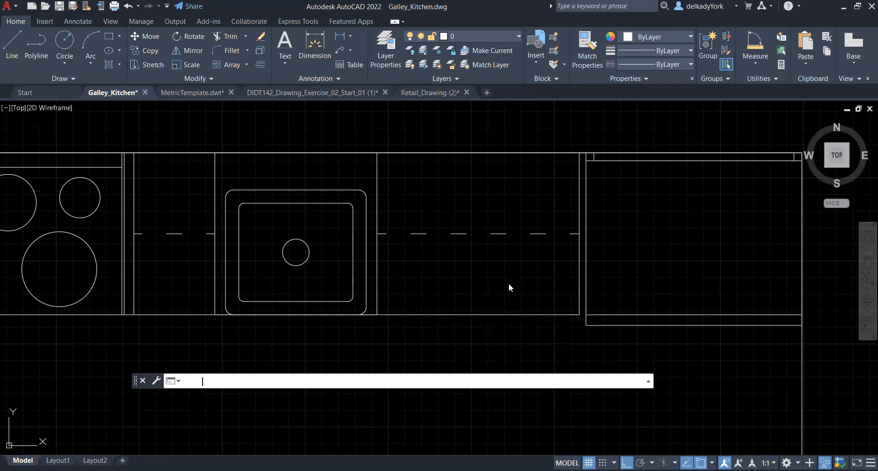
{"action": "type", "text": "block"}
{"action": "key", "text": "Return"}
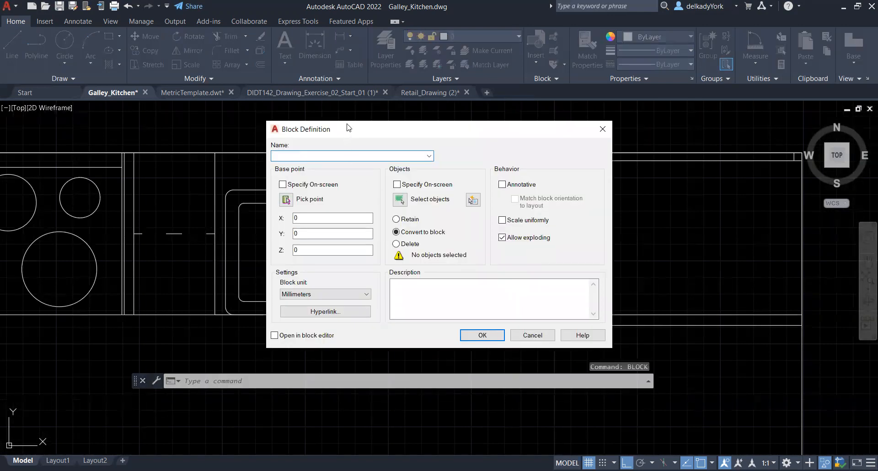
{"action": "left_click_drag", "start_coordinate": [347, 127], "coordinate": [451, 92]}
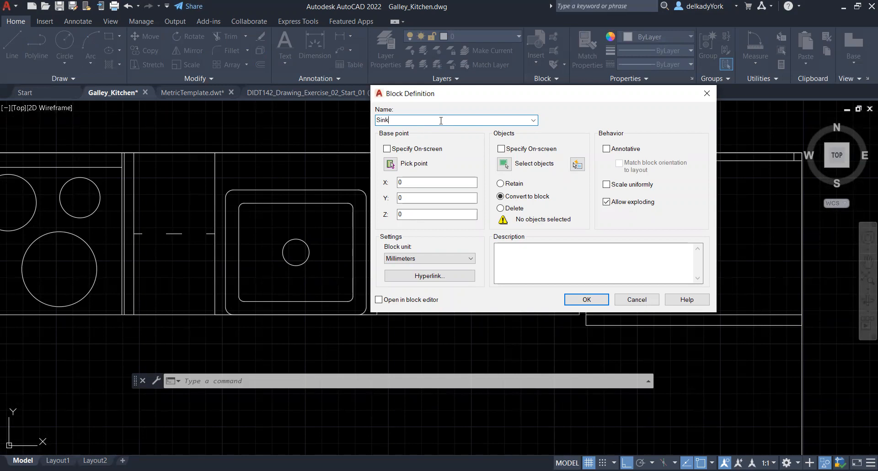
{"action": "key", "text": "BackSpace"}
{"action": "key", "text": "BackSpace"}
{"action": "key", "text": "BackSpace"}
{"action": "type", "text": "KitchenSink-TopView"}
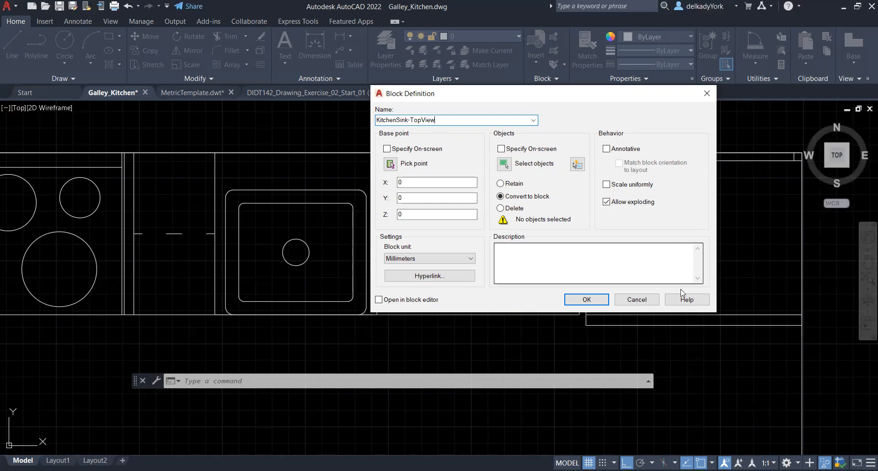
{"action": "left_click", "coordinate": [637, 299]}
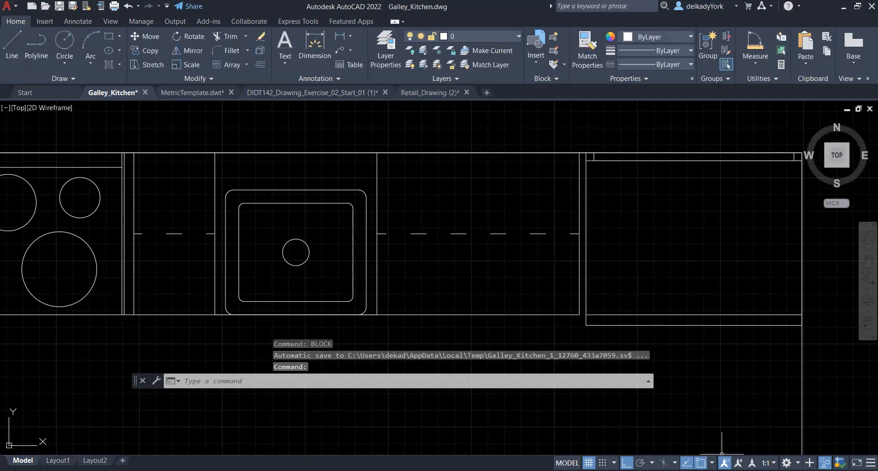
Turn off the Node and Intersection object snaps and turn on Center alongside Endpoint and Midpoint
{"action": "left_click", "coordinate": [711, 463]}
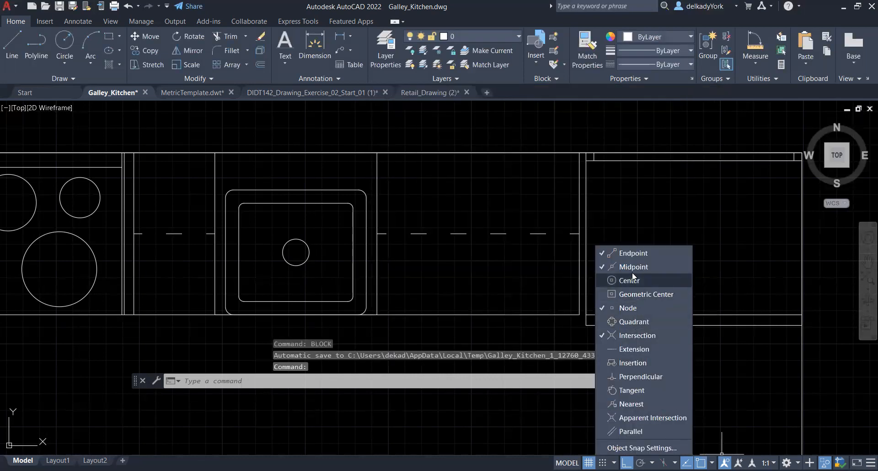
{"action": "left_click", "coordinate": [627, 307]}
{"action": "left_click", "coordinate": [631, 334]}
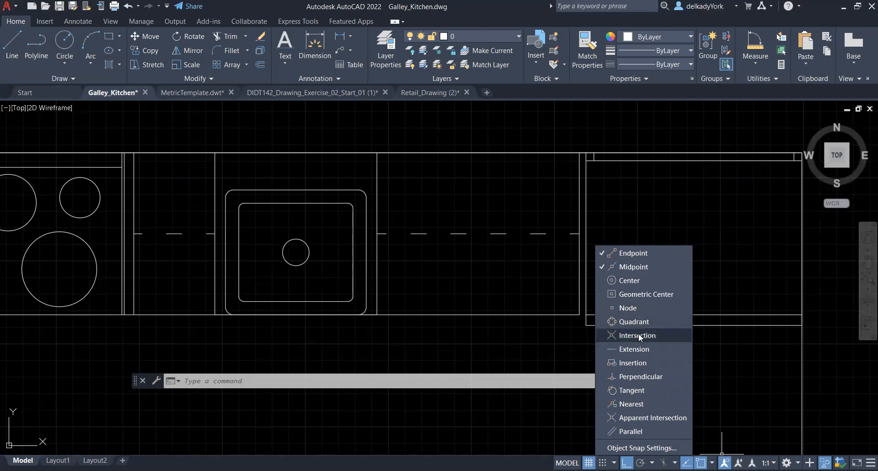
{"action": "left_click", "coordinate": [634, 284]}
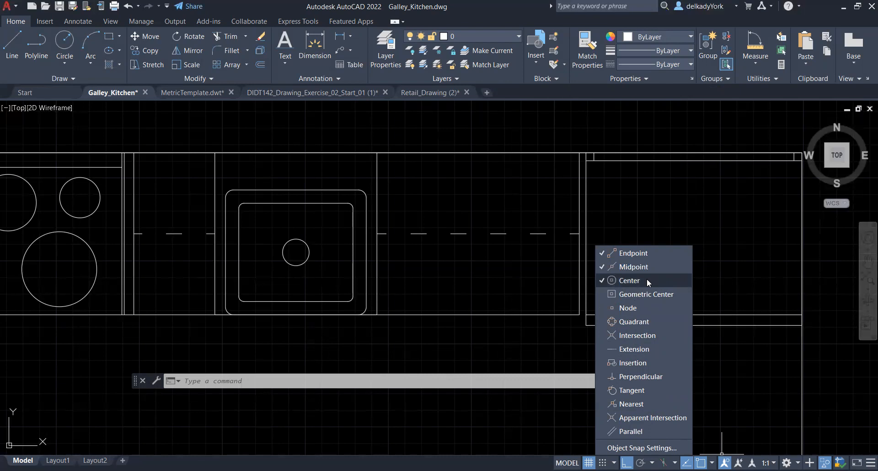
{"action": "left_click", "coordinate": [300, 226]}
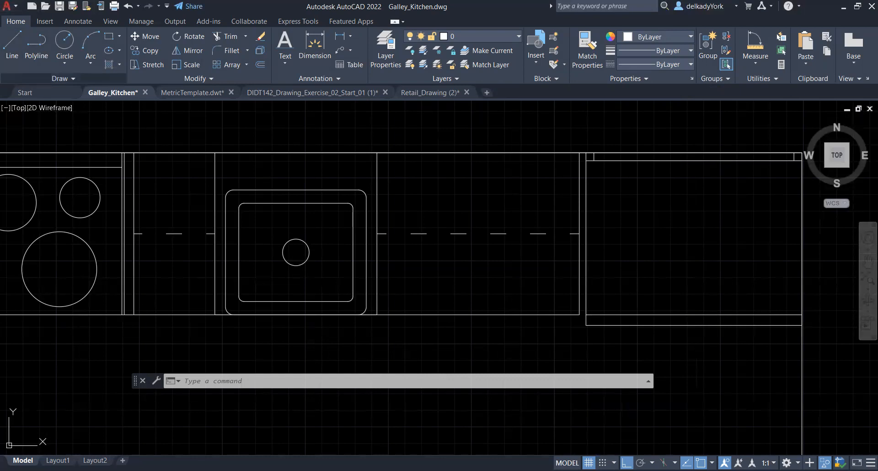
{"action": "left_click", "coordinate": [12, 45]}
{"action": "key", "text": "Escape"}
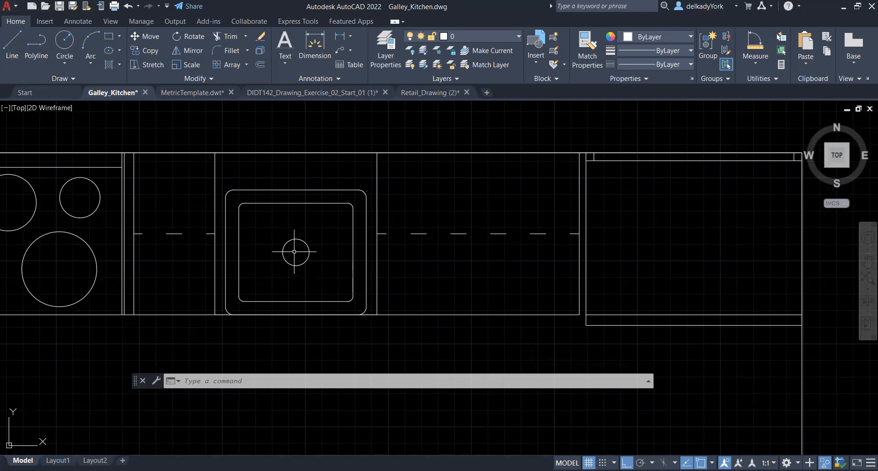
Start a new block definition for the sink with the name KitchenSink_TopView
{"action": "type", "text": "BLOCK"}
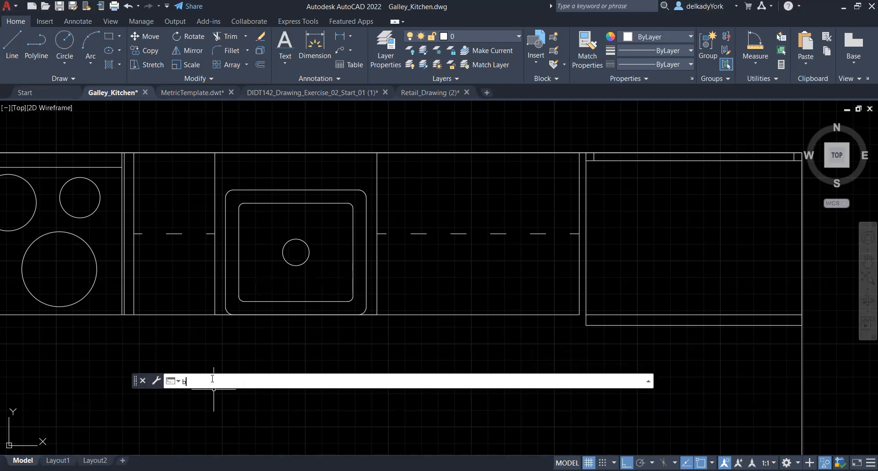
{"action": "key", "text": "Return"}
{"action": "type", "text": "S"}
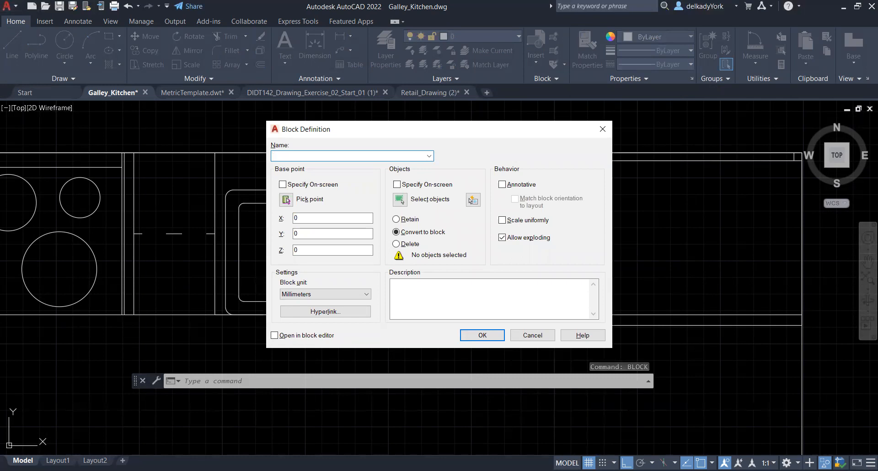
{"action": "type", "text": "Kitch"}
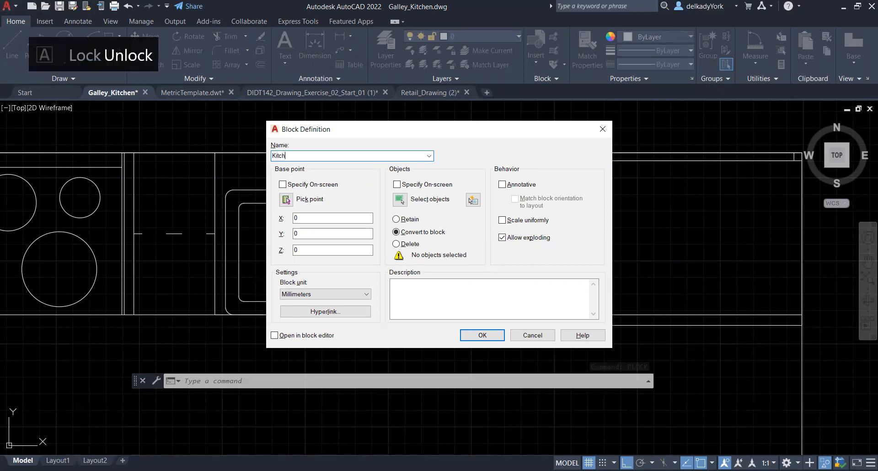
{"action": "type", "text": "enSink"}
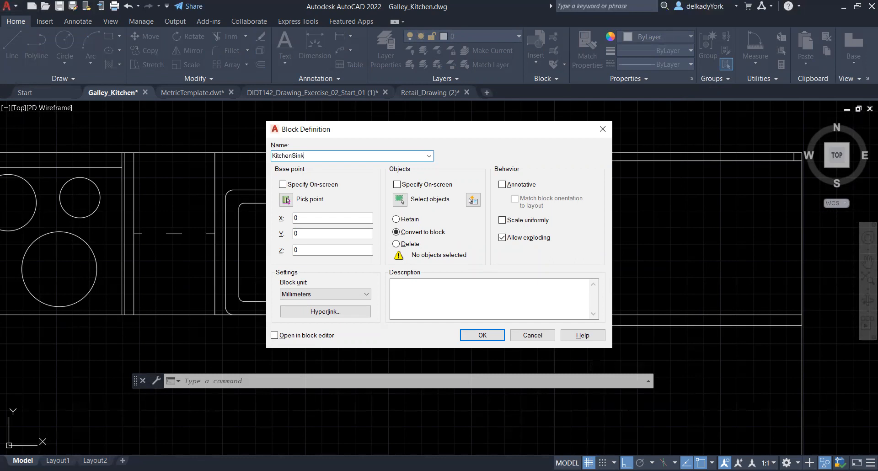
{"action": "type", "text": "_TopView"}
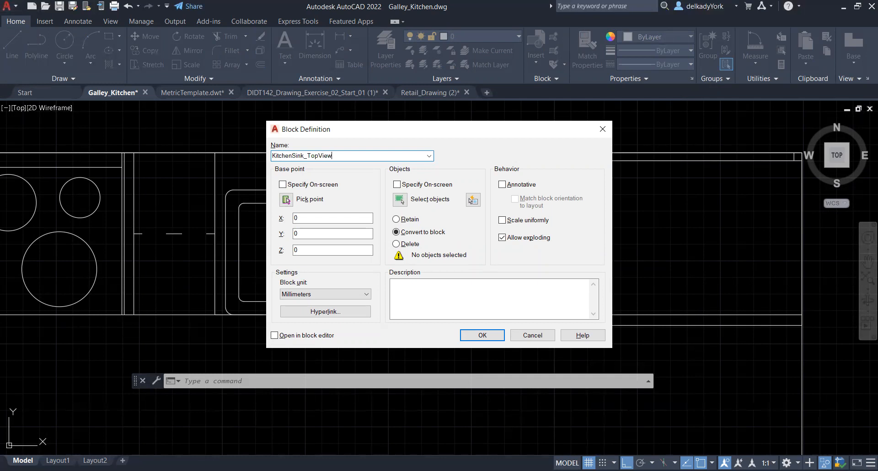
Create the block from the sink's two rounded rectangles and drain circle, converting them to a block with its base point at the drain's center
{"action": "left_click", "coordinate": [287, 201]}
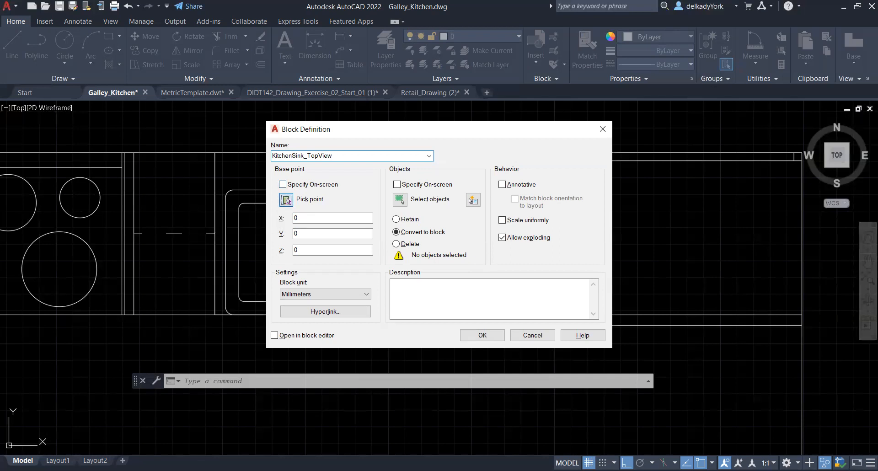
{"action": "left_click", "coordinate": [296, 252]}
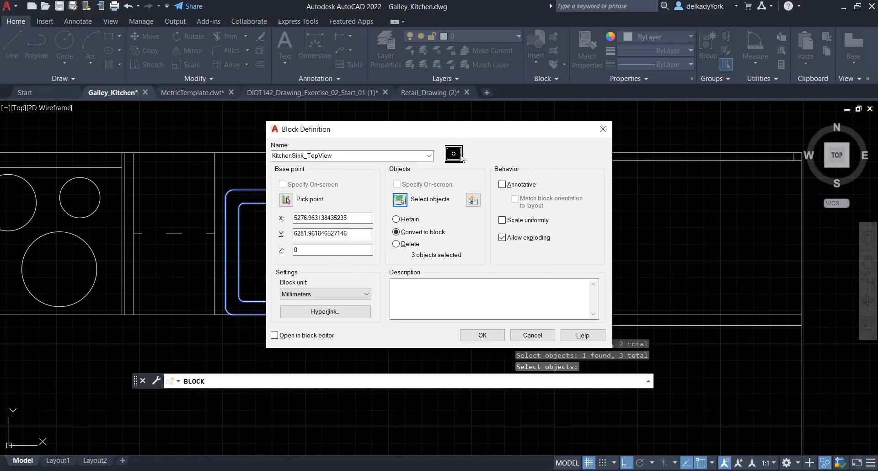
{"action": "left_click", "coordinate": [484, 337]}
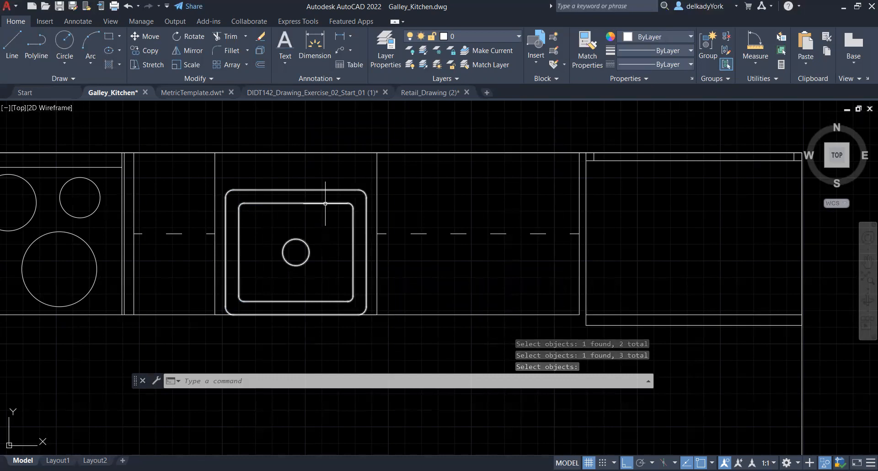
{"action": "mouse_move", "coordinate": [325, 204]}
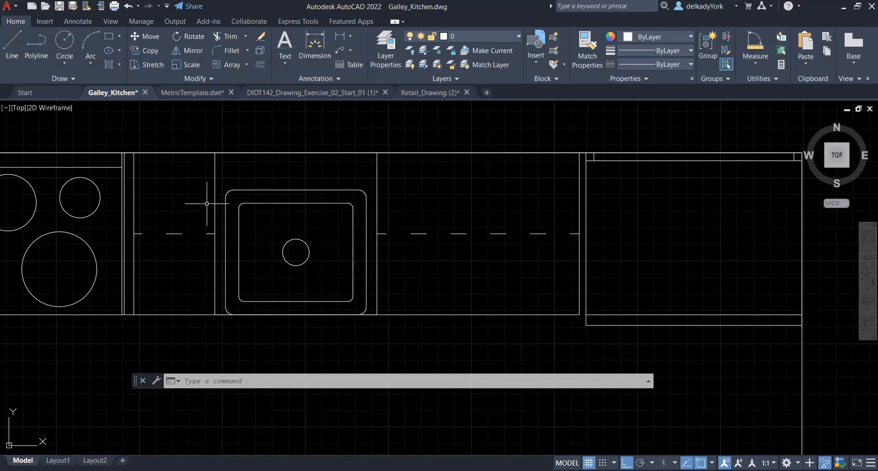
Insert a KitchenSink_TopView block in the empty area to the right of the refrigerator, at scale 1 and rotation 0
{"action": "scroll", "coordinate": [206, 204], "scroll_direction": "down", "scroll_amount": 2}
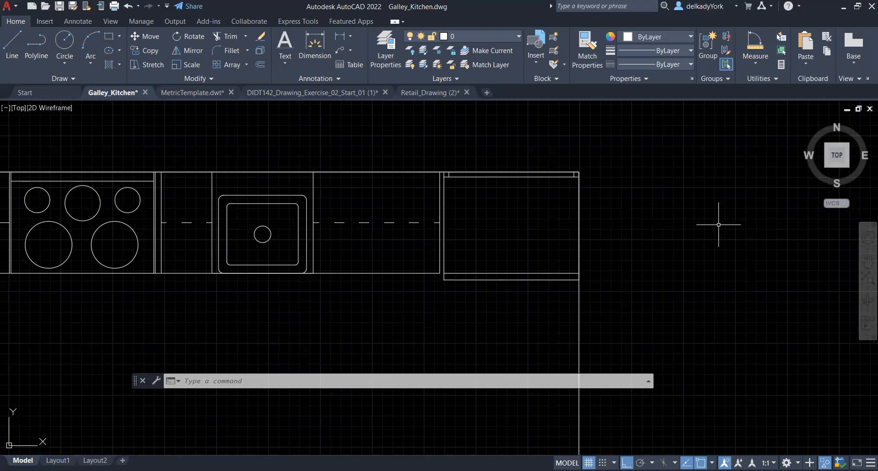
{"action": "left_click", "coordinate": [46, 20]}
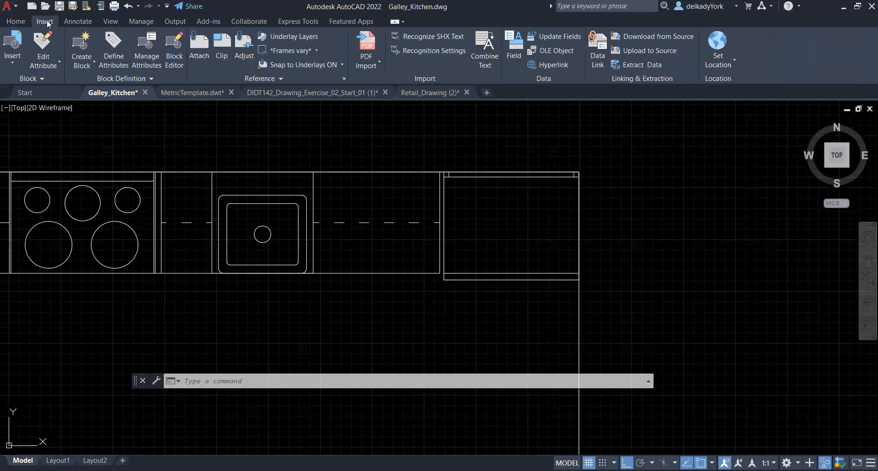
{"action": "left_click", "coordinate": [15, 64]}
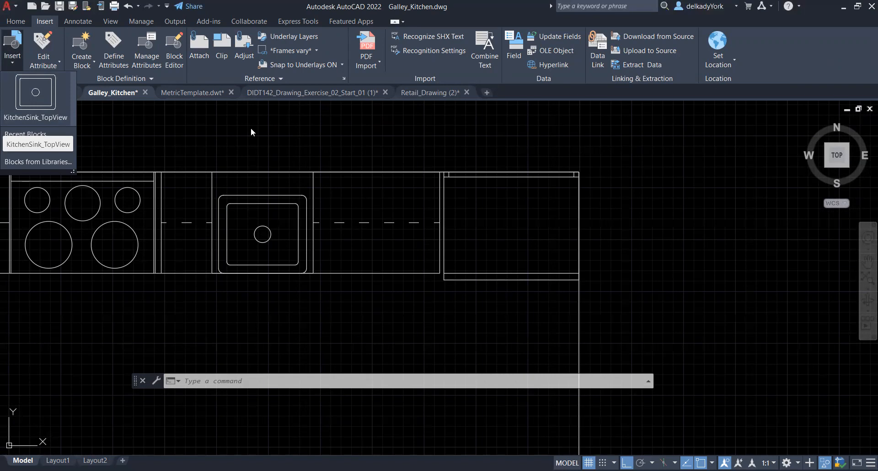
{"action": "left_click", "coordinate": [46, 87]}
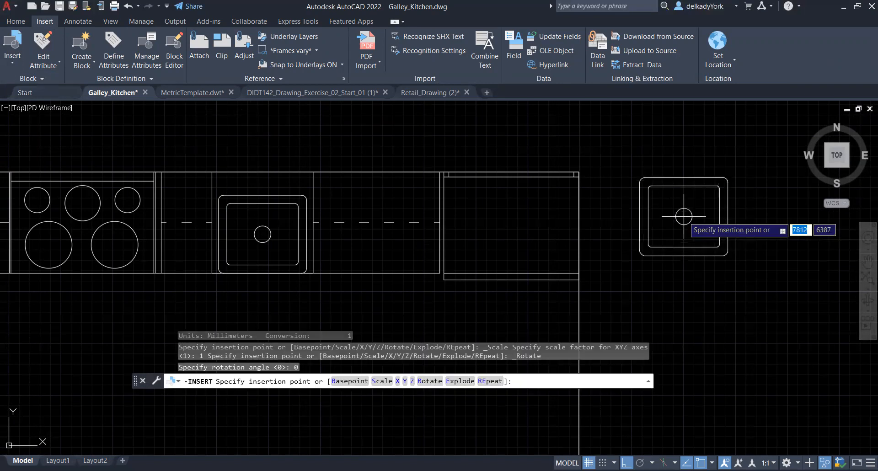
{"action": "left_click", "coordinate": [687, 218]}
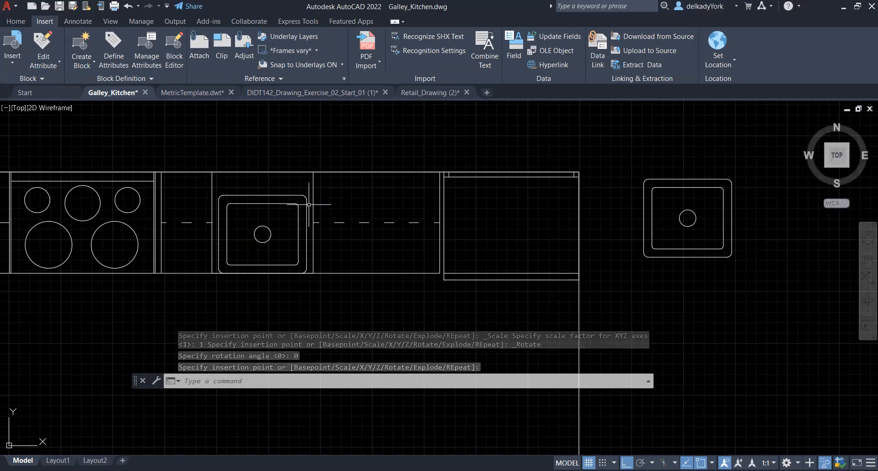
Delete the inserted sink block to the right of the refrigerator
{"action": "left_click", "coordinate": [732, 180]}
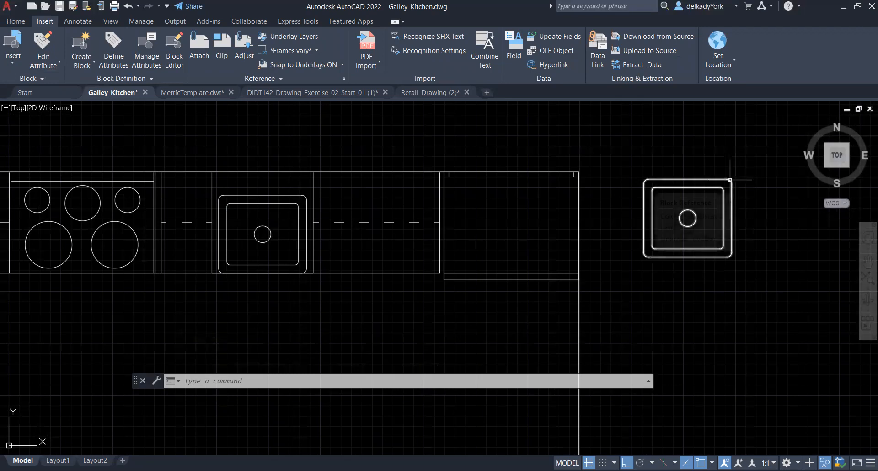
{"action": "key", "text": "Delete"}
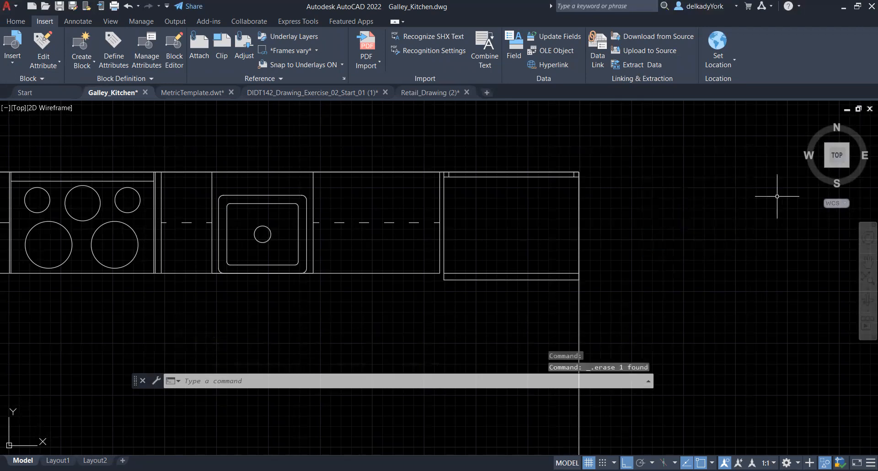
{"action": "left_click", "coordinate": [16, 64]}
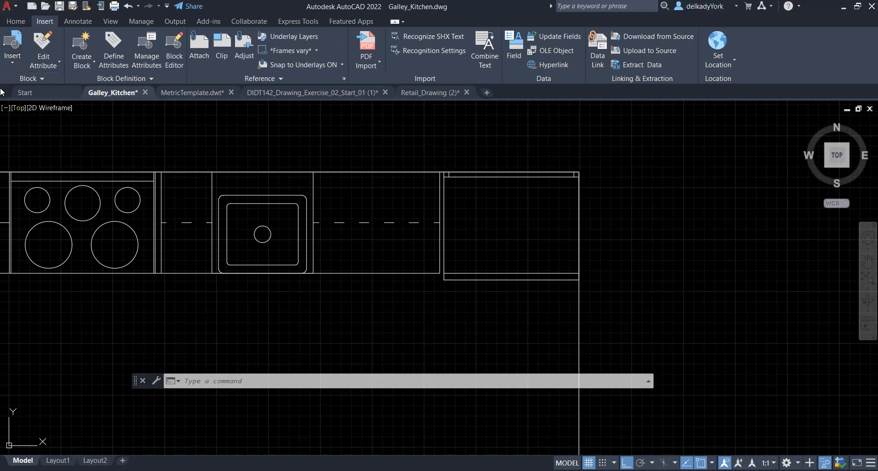
{"action": "left_click", "coordinate": [16, 21]}
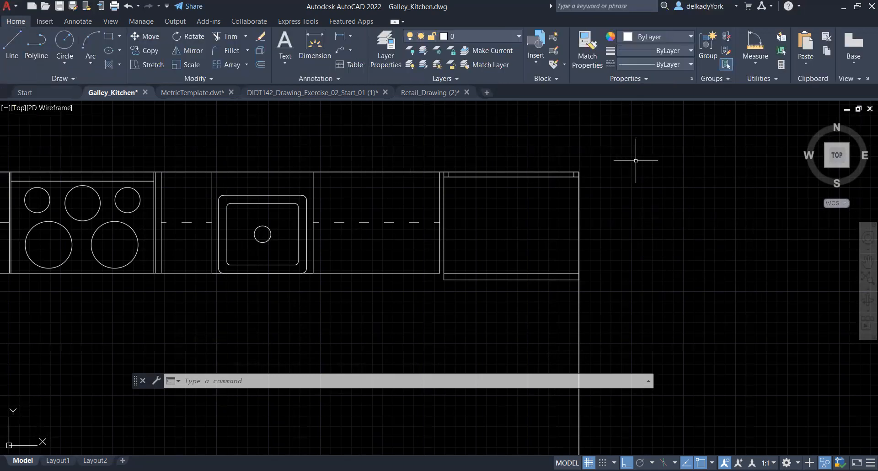
{"action": "scroll", "coordinate": [704, 205], "scroll_direction": "down", "scroll_amount": 2}
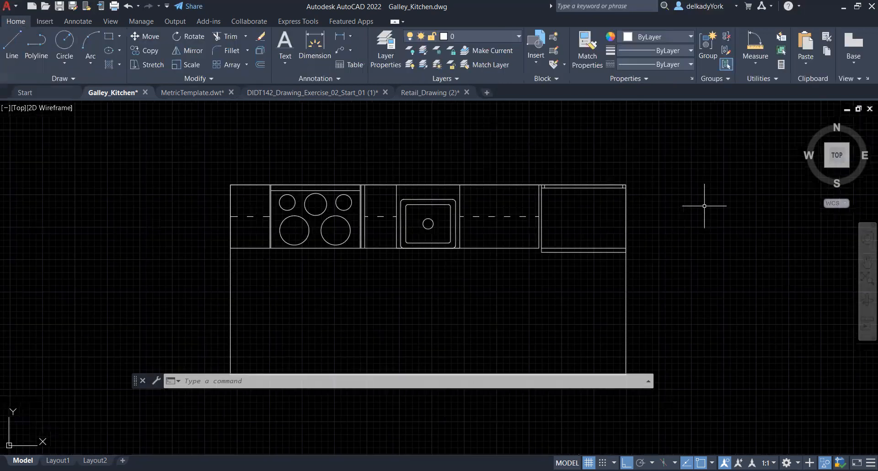
{"action": "scroll", "coordinate": [622, 239], "scroll_direction": "up", "scroll_amount": 2}
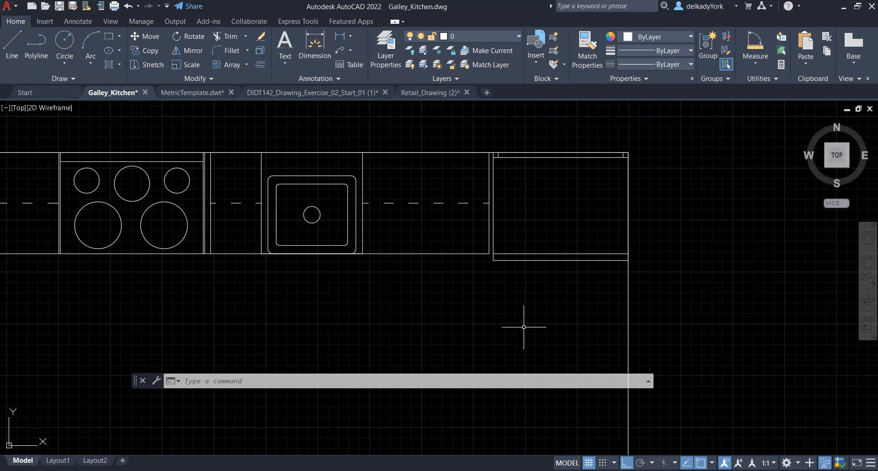
{"action": "scroll", "coordinate": [530, 327], "scroll_direction": "down", "scroll_amount": 2}
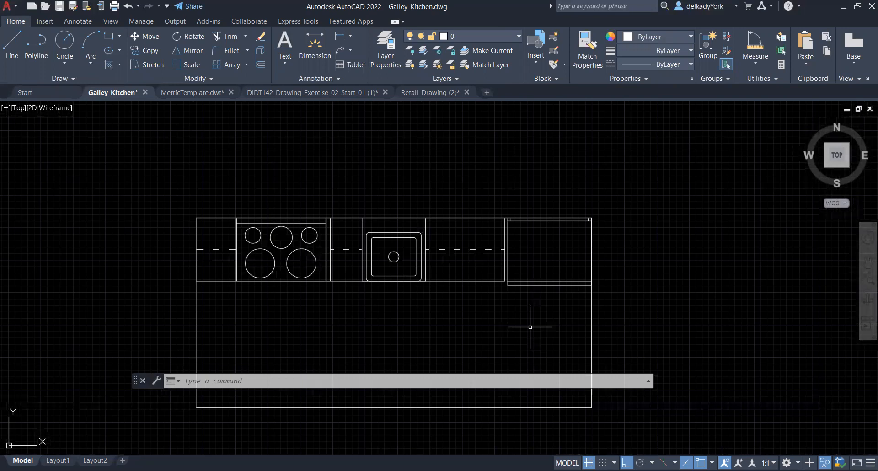
{"action": "scroll", "coordinate": [258, 244], "scroll_direction": "up", "scroll_amount": 4}
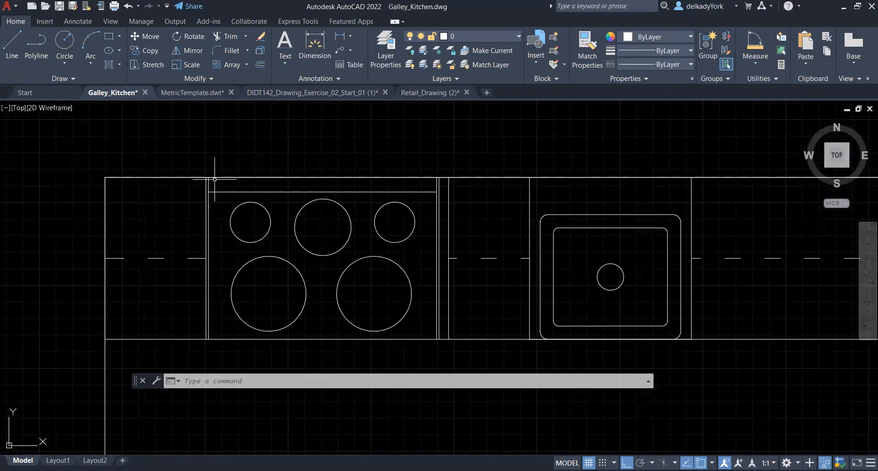
Delete the large room outline rectangle surrounding the galley kitchen, keeping the counters and fixtures
{"action": "scroll", "coordinate": [105, 131], "scroll_direction": "down", "scroll_amount": 2}
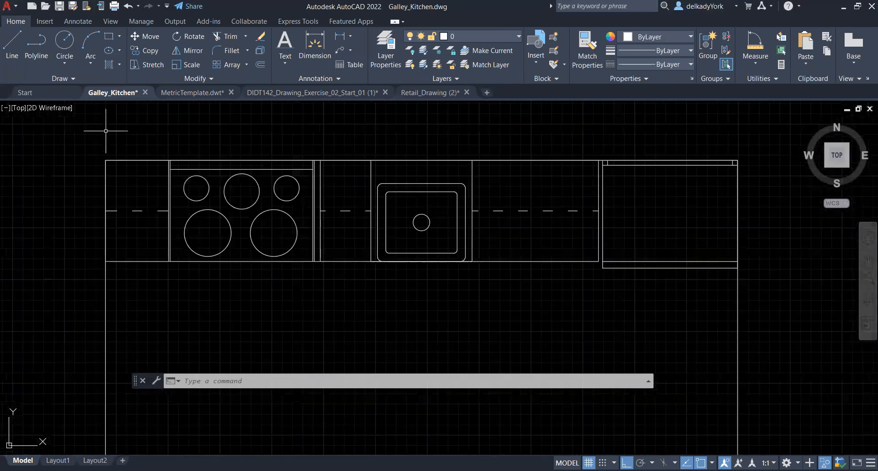
{"action": "scroll", "coordinate": [522, 133], "scroll_direction": "down", "scroll_amount": 2}
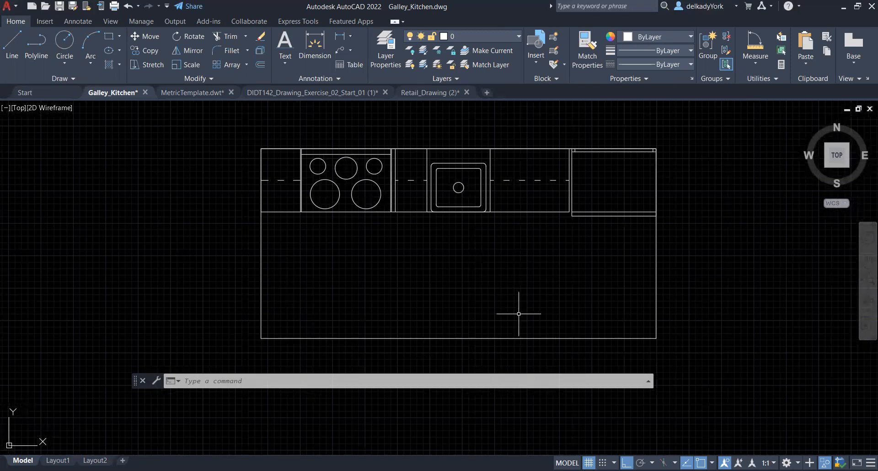
{"action": "left_click", "coordinate": [579, 338]}
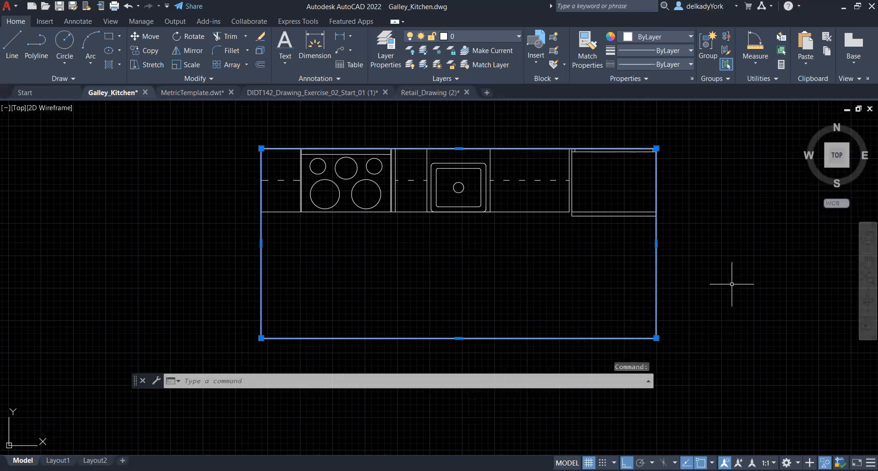
{"action": "key", "text": "Delete"}
{"action": "scroll", "coordinate": [305, 129], "scroll_direction": "up", "scroll_amount": 2}
{"action": "scroll", "coordinate": [486, 163], "scroll_direction": "down", "scroll_amount": 2}
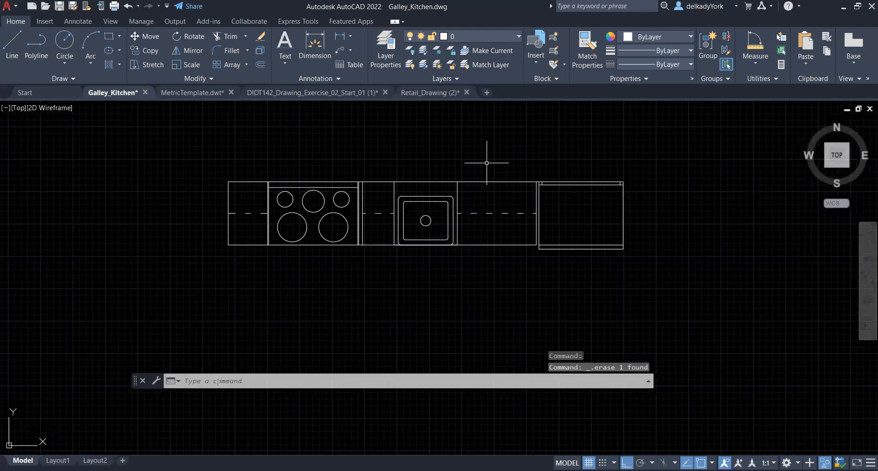
{"action": "type", "text": "blcok"}
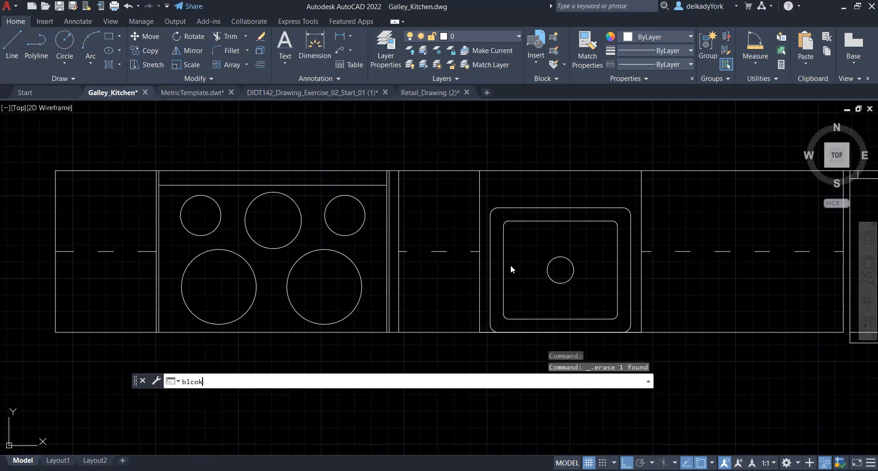
{"action": "key", "text": "Return"}
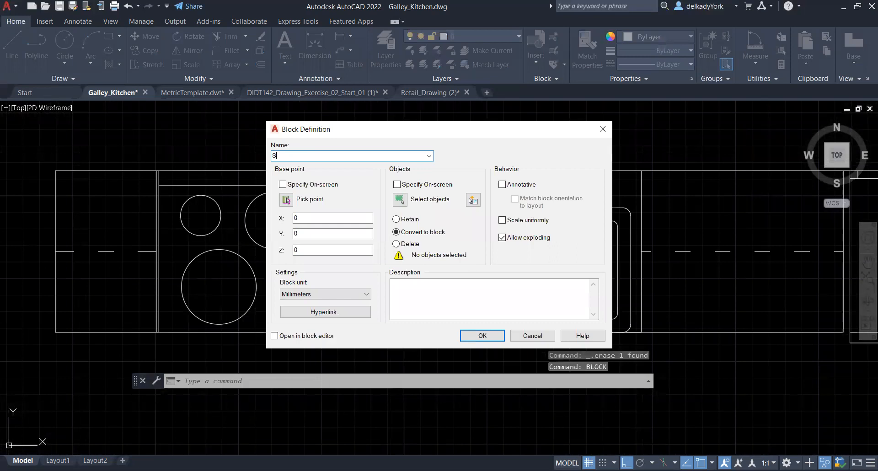
{"action": "type", "text": "K"}
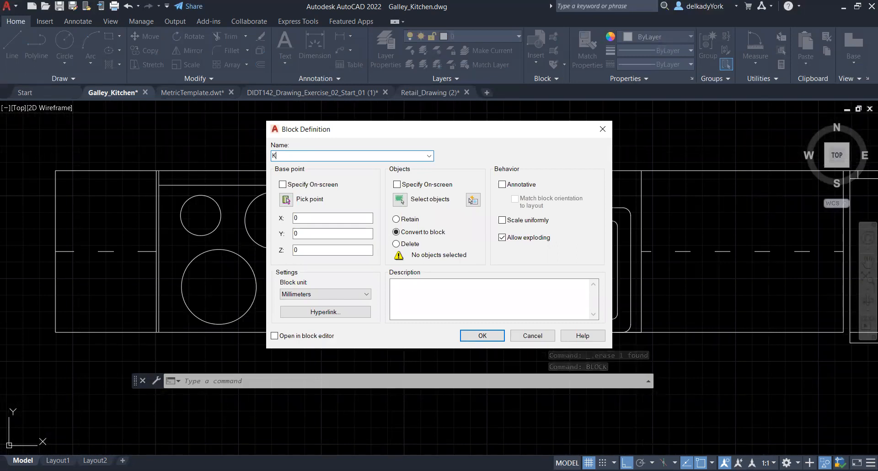
{"action": "type", "text": "itchenStove"}
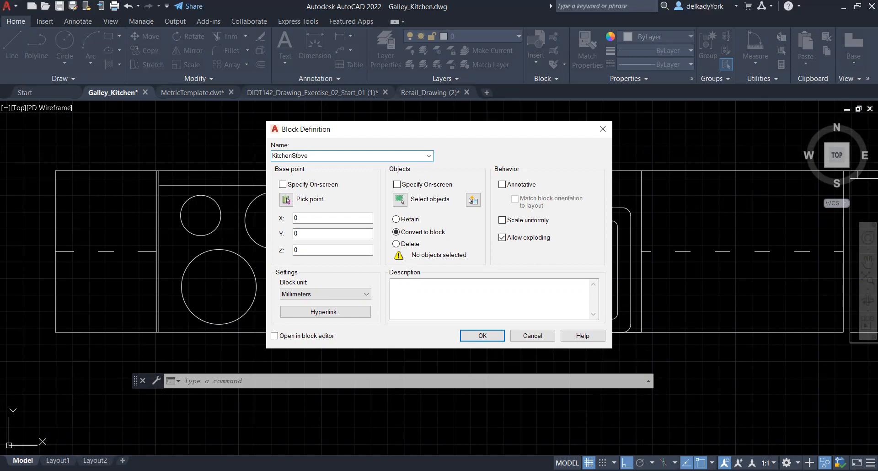
{"action": "type", "text": "_TopView"}
{"action": "left_click", "coordinate": [286, 201]}
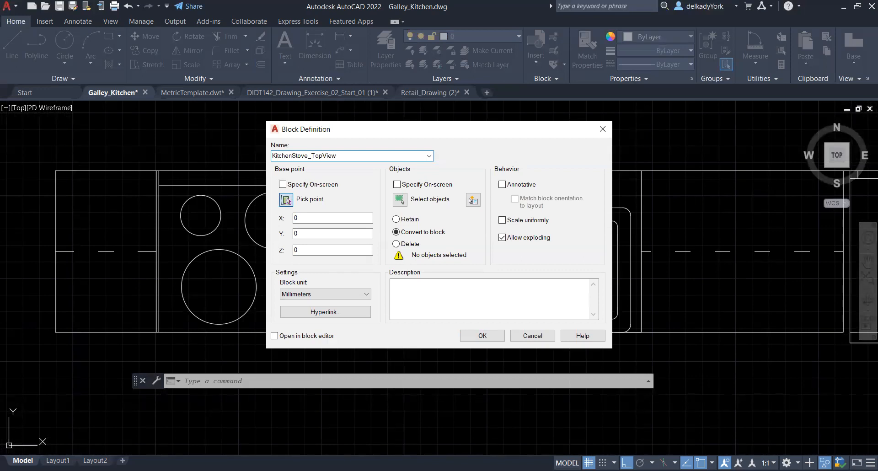
{"action": "left_click", "coordinate": [287, 200]}
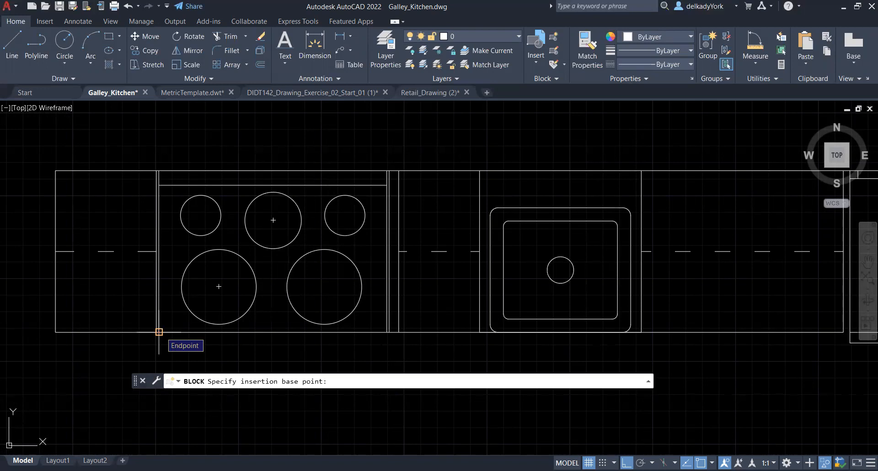
{"action": "left_click", "coordinate": [158, 332]}
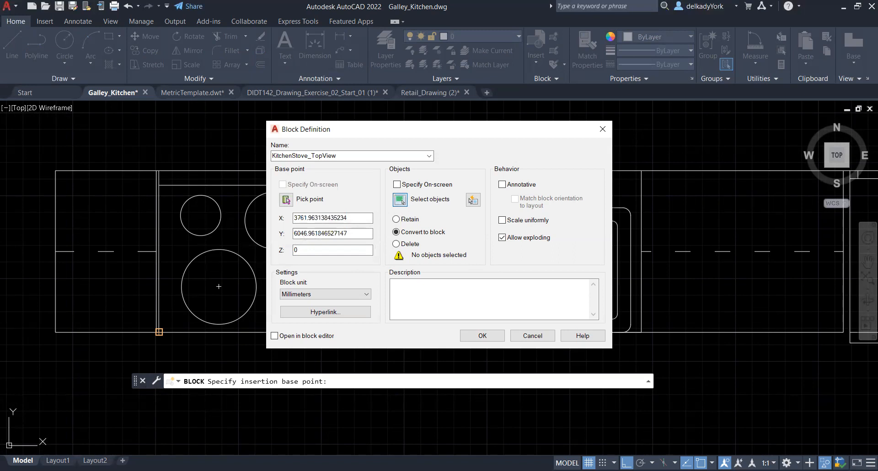
{"action": "left_click", "coordinate": [401, 201]}
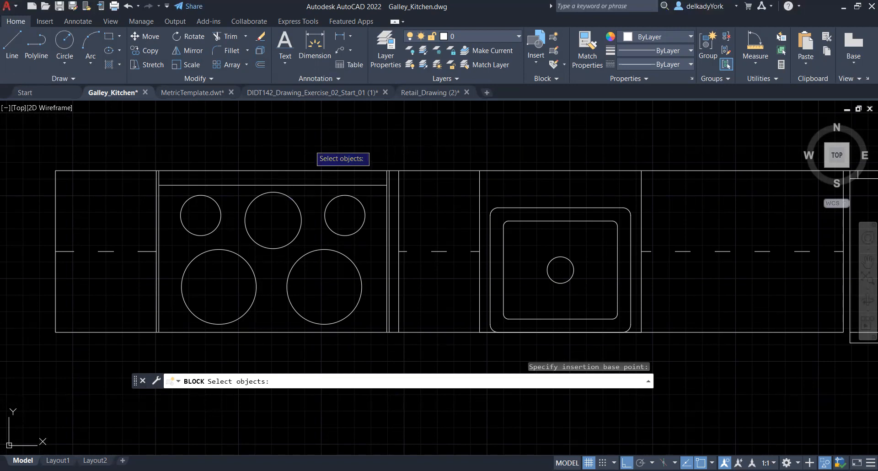
{"action": "key", "text": "Escape"}
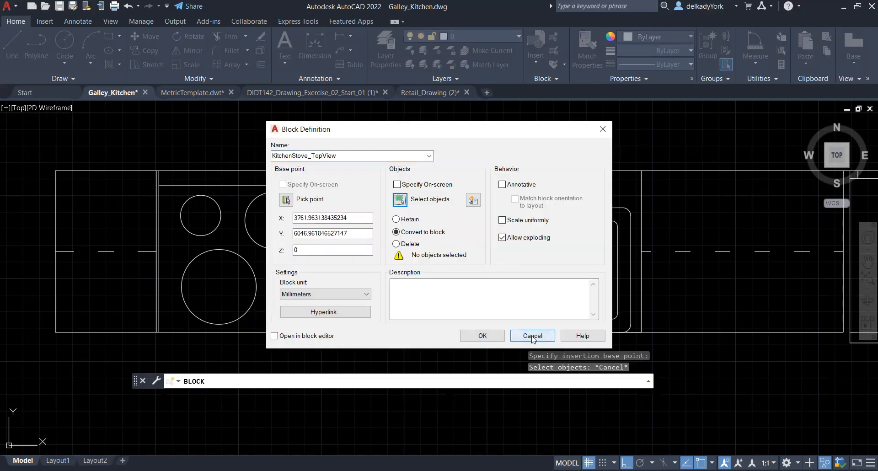
{"action": "left_click", "coordinate": [532, 335]}
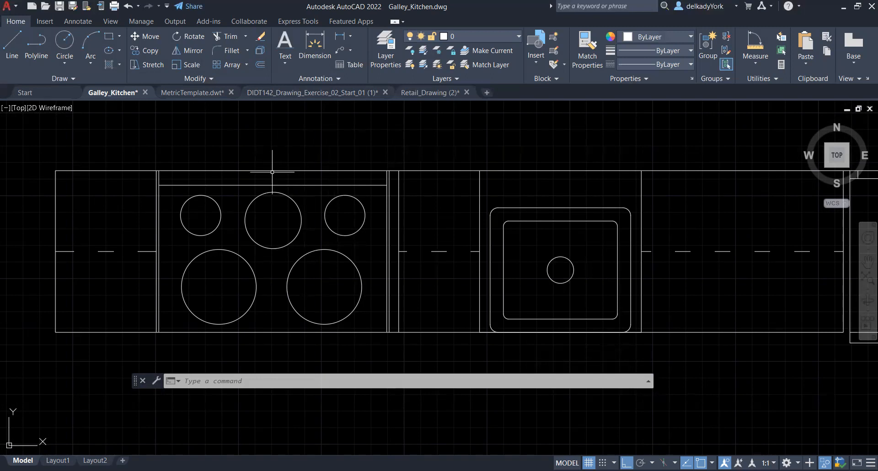
Trim the front and back counter lines where they cross the narrow gaps on both sides of the stove
{"action": "left_click", "coordinate": [231, 38]}
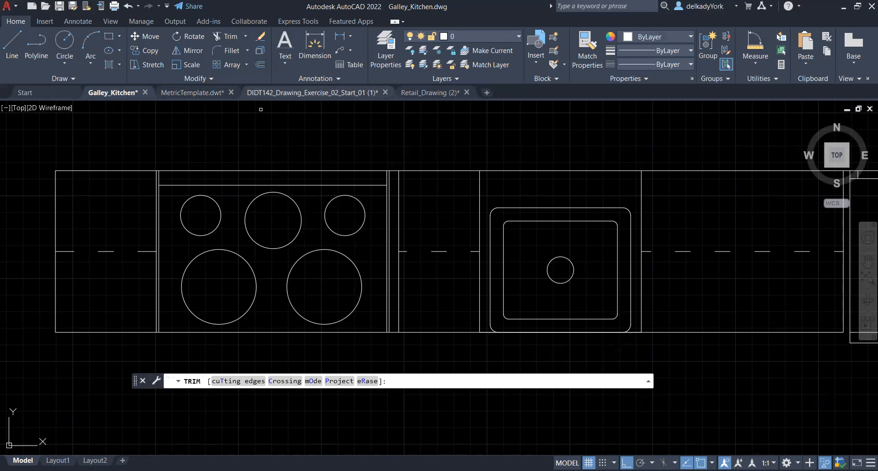
{"action": "scroll", "coordinate": [180, 160], "scroll_direction": "up", "scroll_amount": 6}
{"action": "right_click", "coordinate": [184, 173]}
{"action": "left_click", "coordinate": [208, 180]}
{"action": "scroll", "coordinate": [258, 200], "scroll_direction": "down", "scroll_amount": 4}
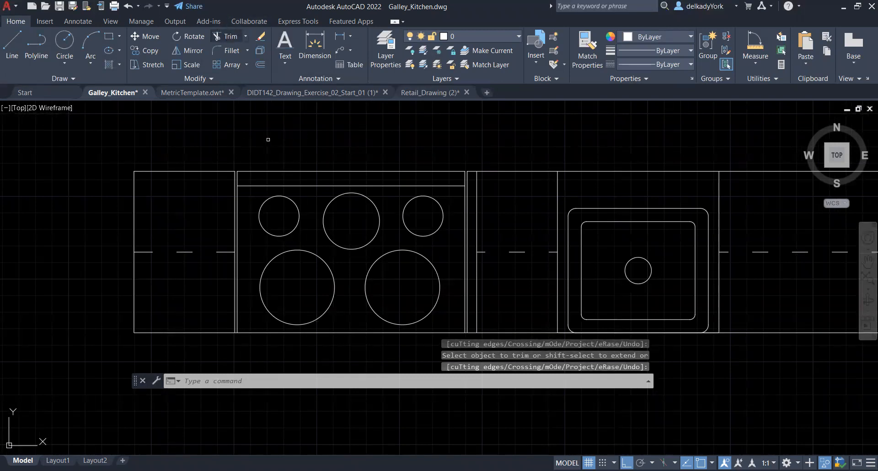
{"action": "scroll", "coordinate": [357, 339], "scroll_direction": "up", "scroll_amount": 2}
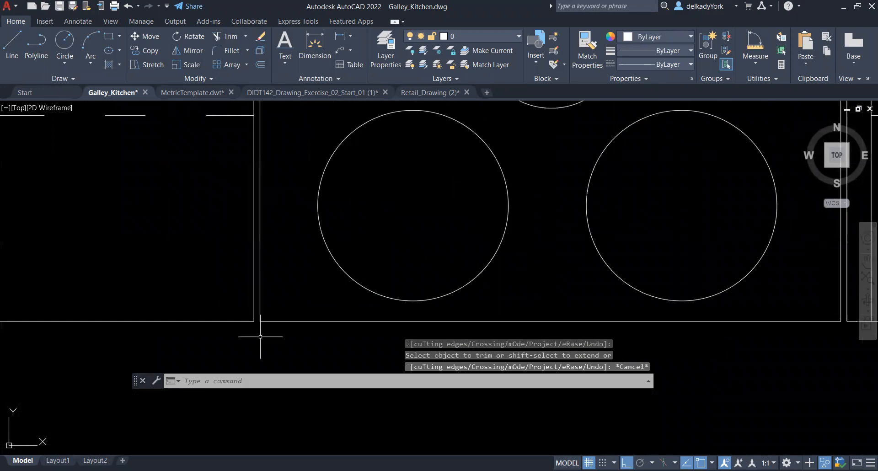
{"action": "scroll", "coordinate": [261, 335], "scroll_direction": "down", "scroll_amount": 2}
{"action": "scroll", "coordinate": [304, 315], "scroll_direction": "down", "scroll_amount": 4}
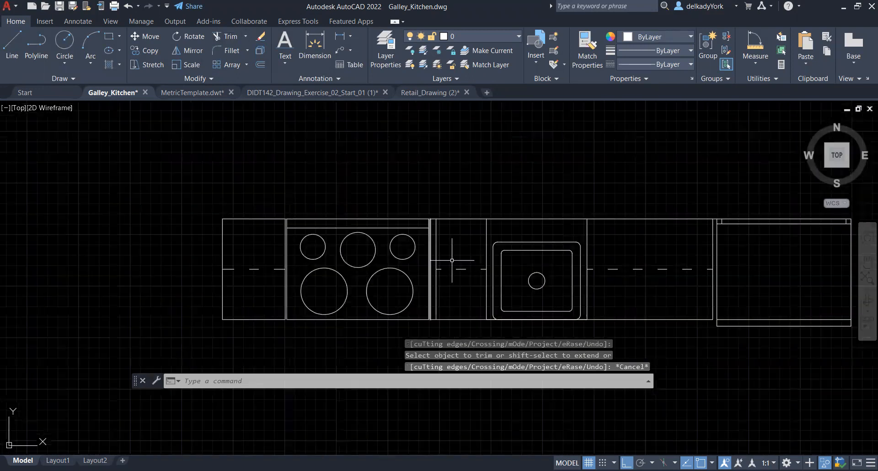
{"action": "scroll", "coordinate": [425, 222], "scroll_direction": "up", "scroll_amount": 6}
{"action": "scroll", "coordinate": [430, 237], "scroll_direction": "down", "scroll_amount": 2}
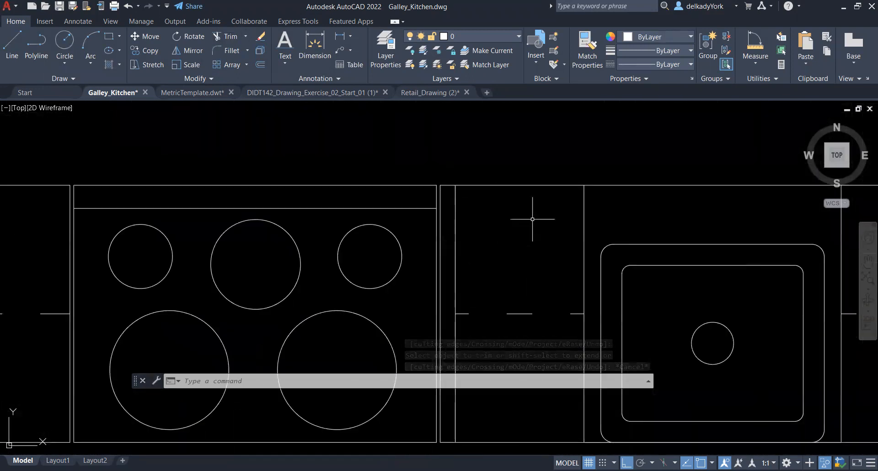
{"action": "scroll", "coordinate": [460, 141], "scroll_direction": "down", "scroll_amount": 2}
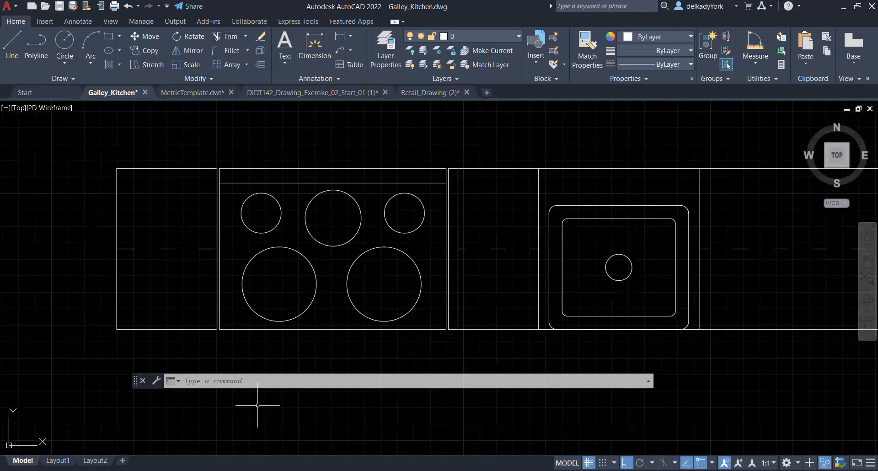
Start a new block definition for the stove with the name KitchenStove_TopView
{"action": "type", "text": "block"}
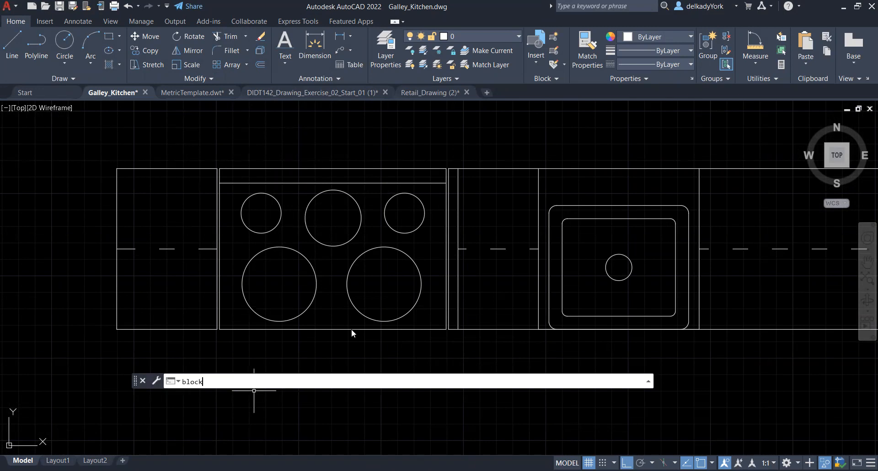
{"action": "key", "text": "Return"}
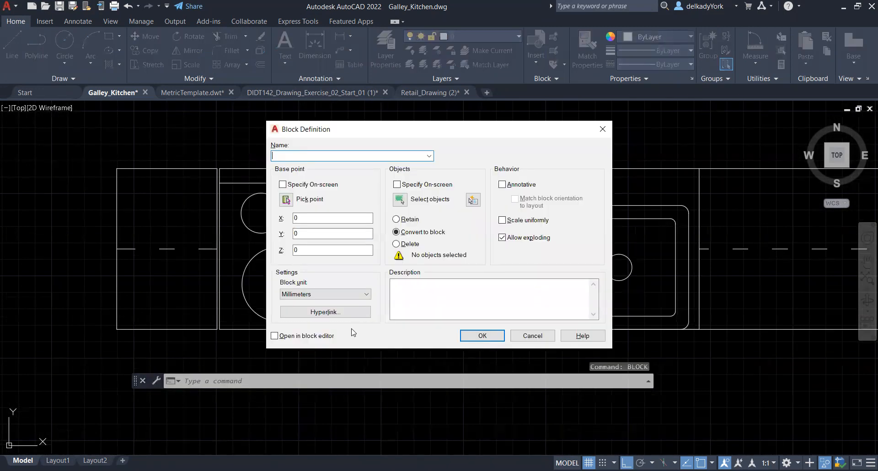
{"action": "type", "text": "KitchenO"}
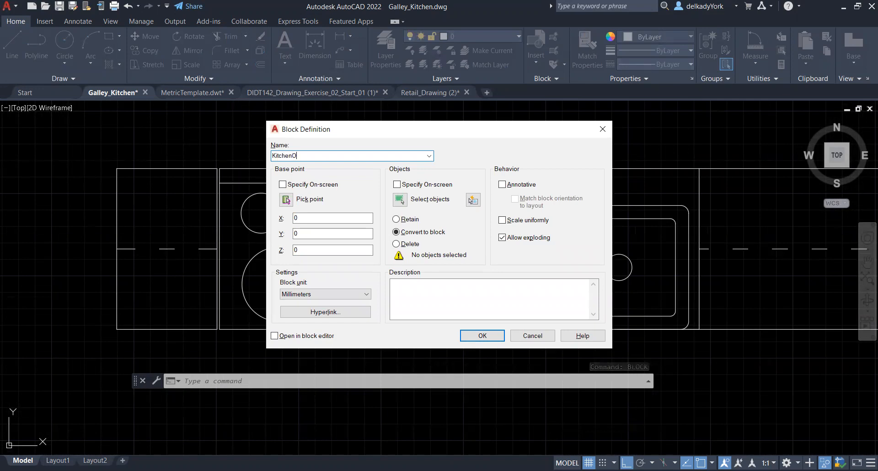
{"action": "type", "text": "ven"}
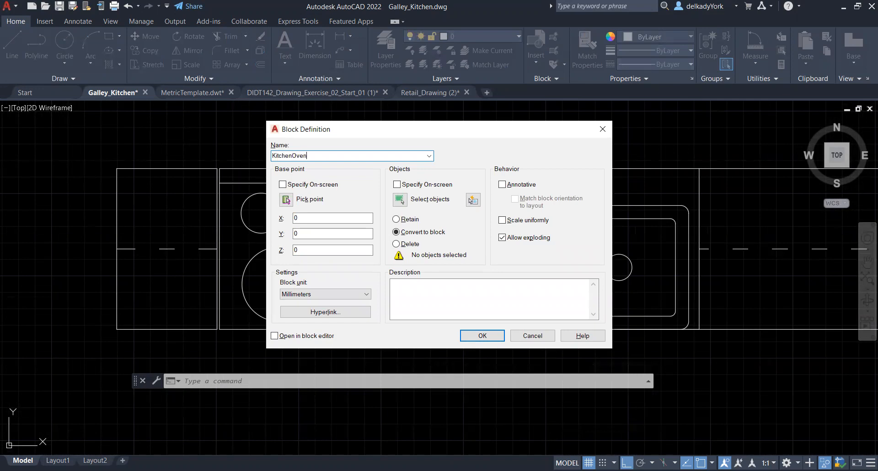
{"action": "key", "text": "BackSpace"}
{"action": "key", "text": "BackSpace"}
{"action": "key", "text": "BackSpace"}
{"action": "key", "text": "BackSpace"}
{"action": "type", "text": "S"}
{"action": "type", "text": "ove_TopView"}
Create the block from the stove's outline, back line and five burner circles, converting them to a block with its base point at the stove's lower-left corner
{"action": "left_click", "coordinate": [286, 199]}
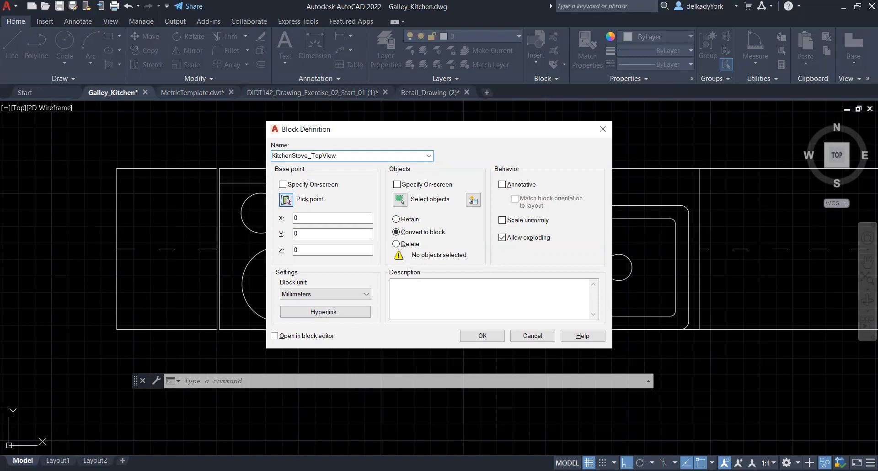
{"action": "left_click", "coordinate": [220, 329]}
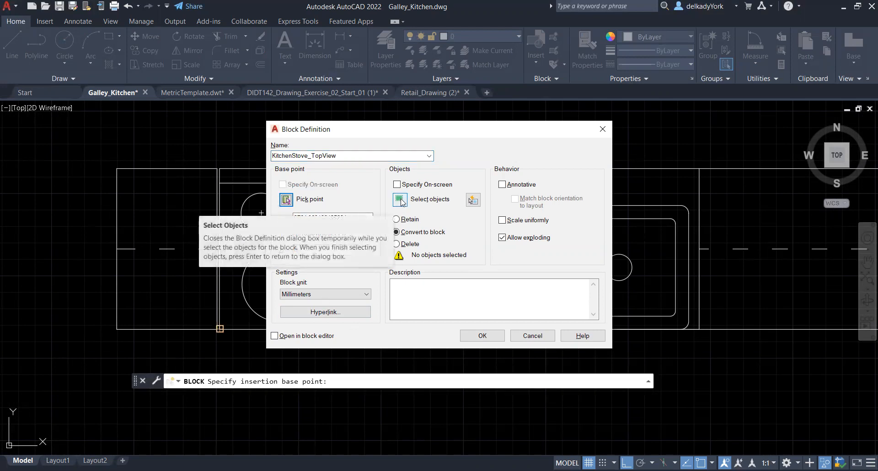
{"action": "left_click", "coordinate": [397, 201]}
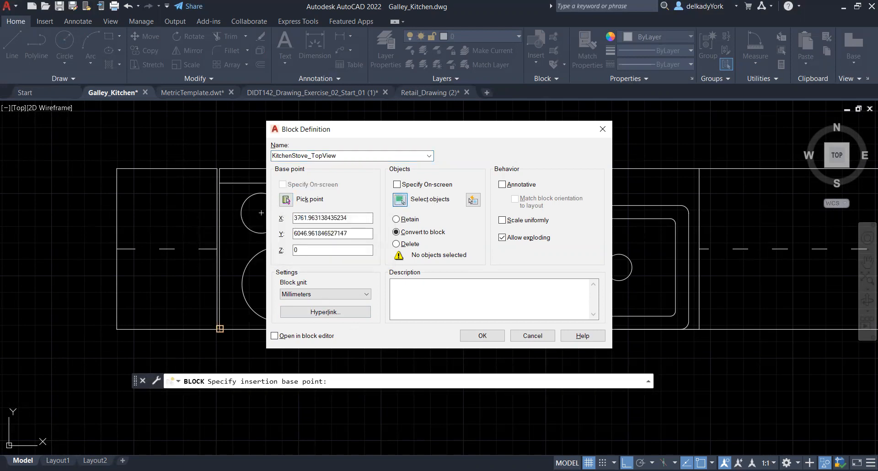
{"action": "mouse_move", "coordinate": [396, 144]}
{"action": "left_mouse_down"}
{"action": "mouse_move", "coordinate": [274, 220]}
{"action": "mouse_move", "coordinate": [340, 369]}
{"action": "mouse_move", "coordinate": [427, 330]}
{"action": "mouse_move", "coordinate": [431, 319]}
{"action": "left_mouse_up"}
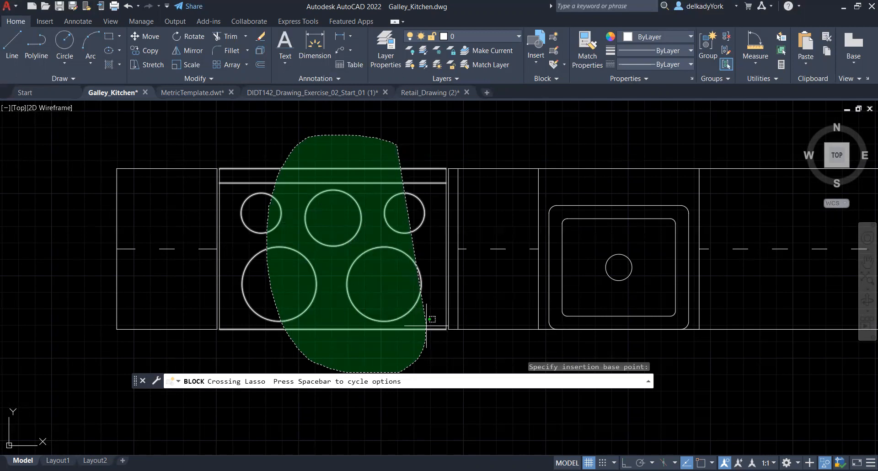
{"action": "left_click_drag", "start_coordinate": [432, 319], "coordinate": [431, 319]}
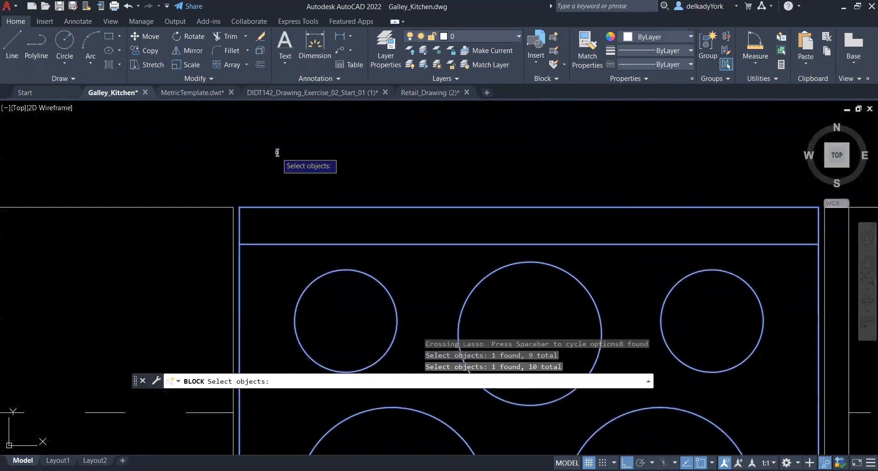
{"action": "key", "text": "Return"}
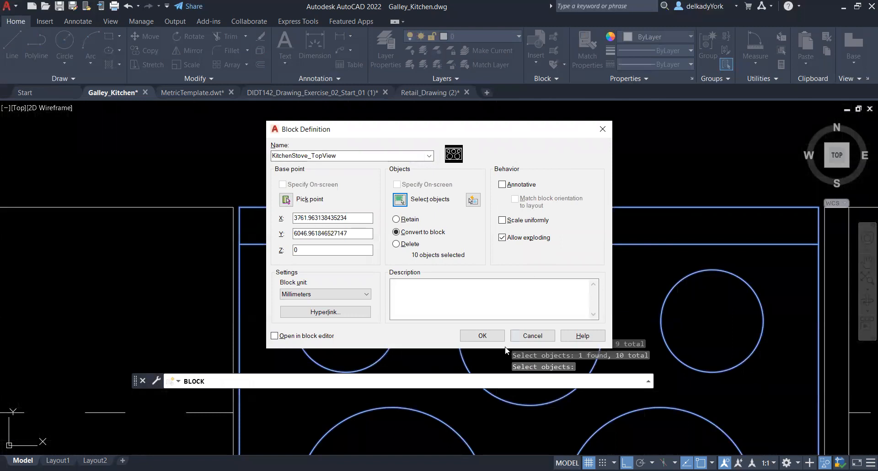
{"action": "left_click", "coordinate": [483, 336]}
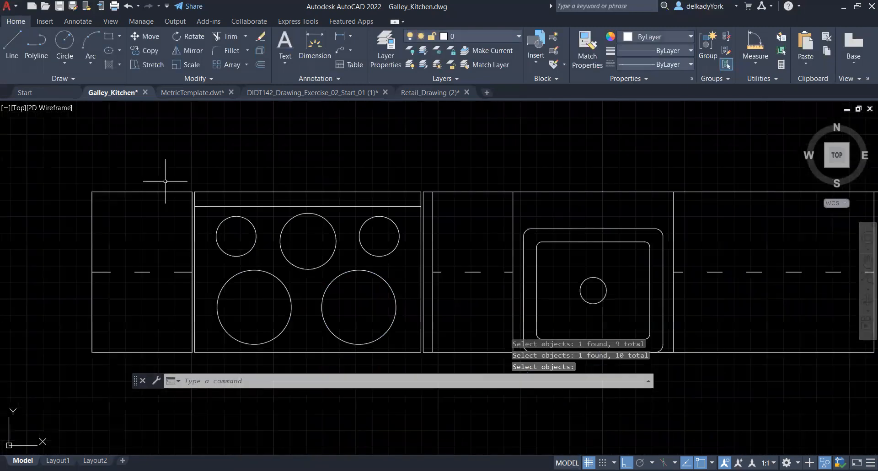
Check the drawing's list of insertable blocks for the stove block, without inserting anything
{"action": "scroll", "coordinate": [244, 203], "scroll_direction": "down", "scroll_amount": 2}
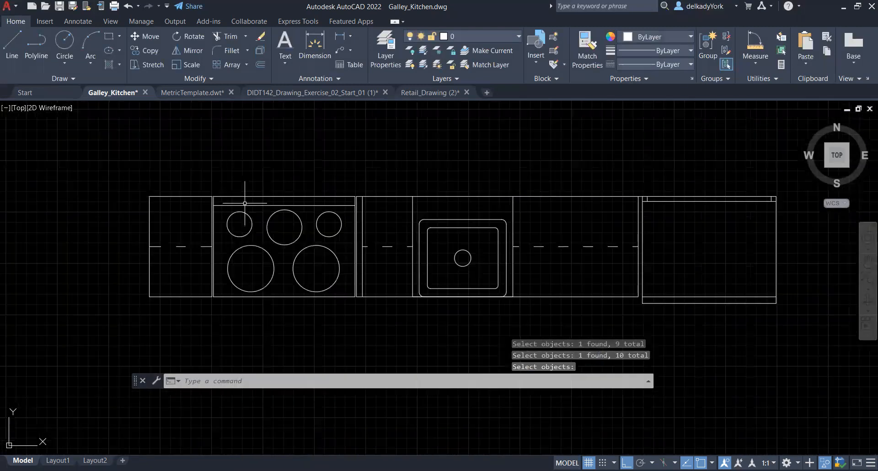
{"action": "scroll", "coordinate": [724, 294], "scroll_direction": "up", "scroll_amount": 2}
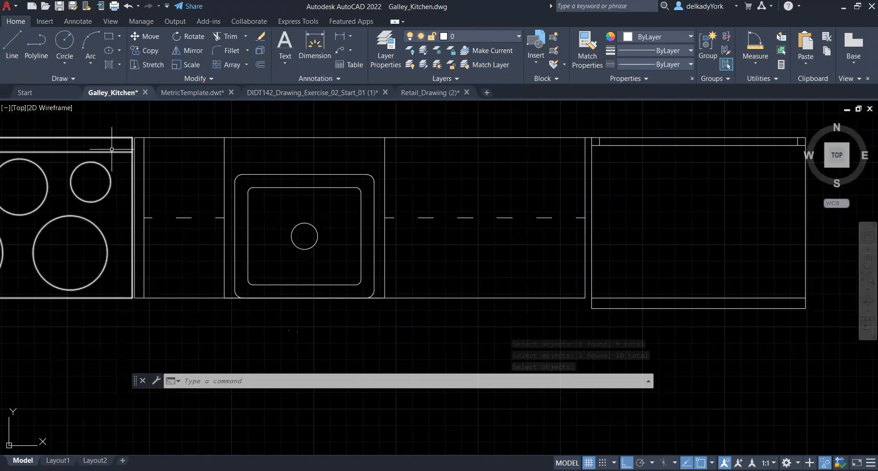
{"action": "left_click", "coordinate": [45, 22]}
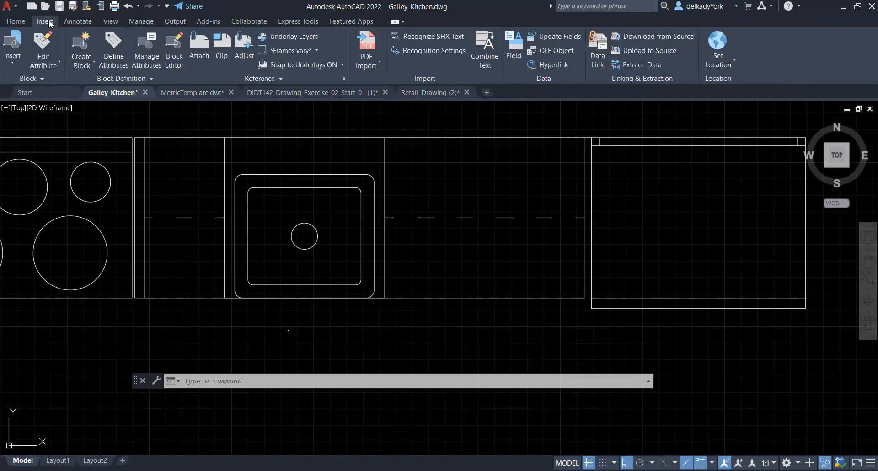
{"action": "left_click", "coordinate": [18, 64]}
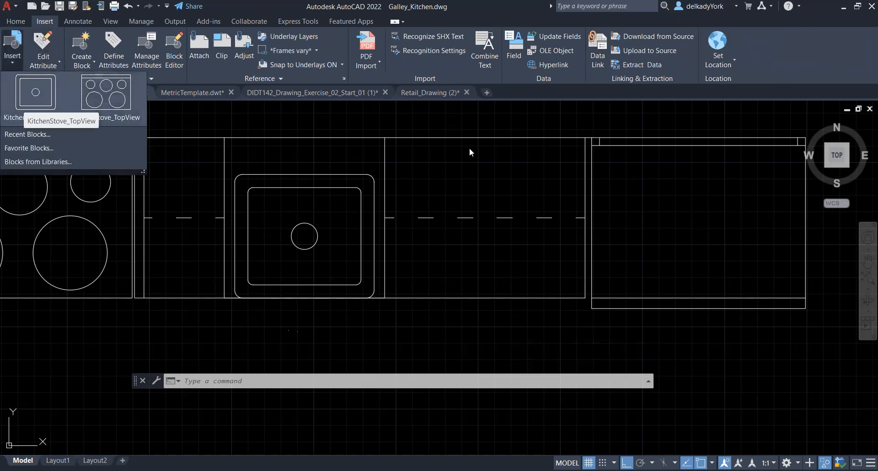
{"action": "left_click", "coordinate": [506, 111]}
{"action": "scroll", "coordinate": [490, 235], "scroll_direction": "down", "scroll_amount": 2}
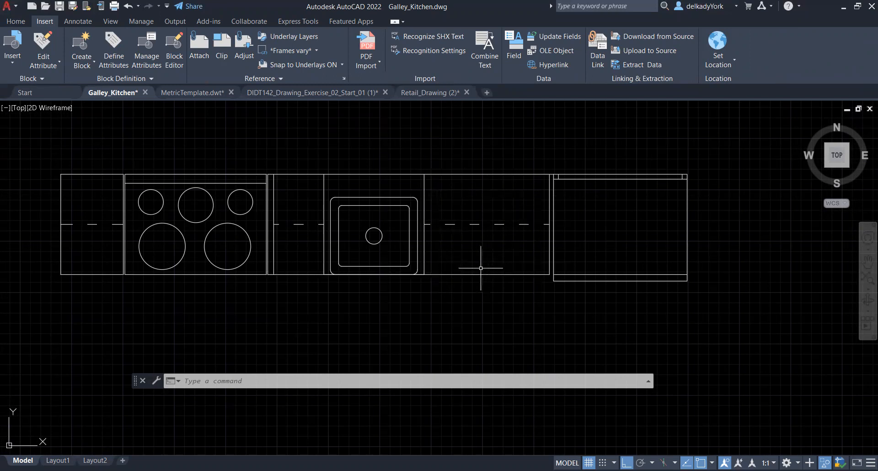
{"action": "left_click", "coordinate": [16, 22]}
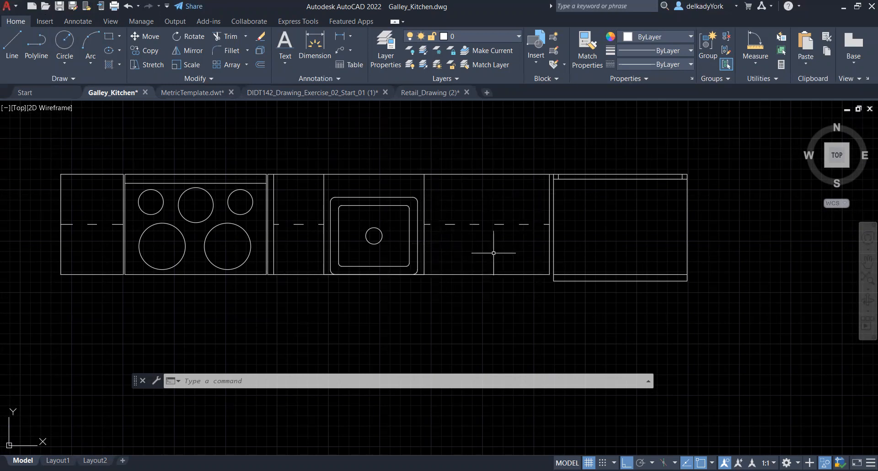
{"action": "left_click", "coordinate": [638, 62]}
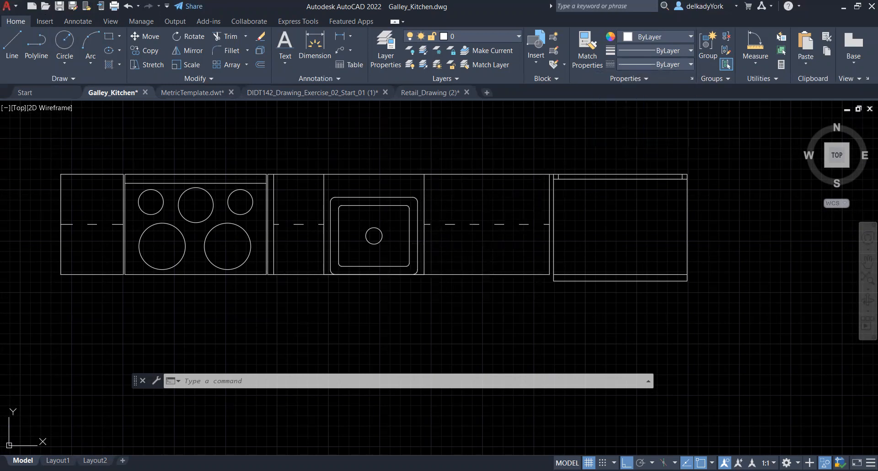